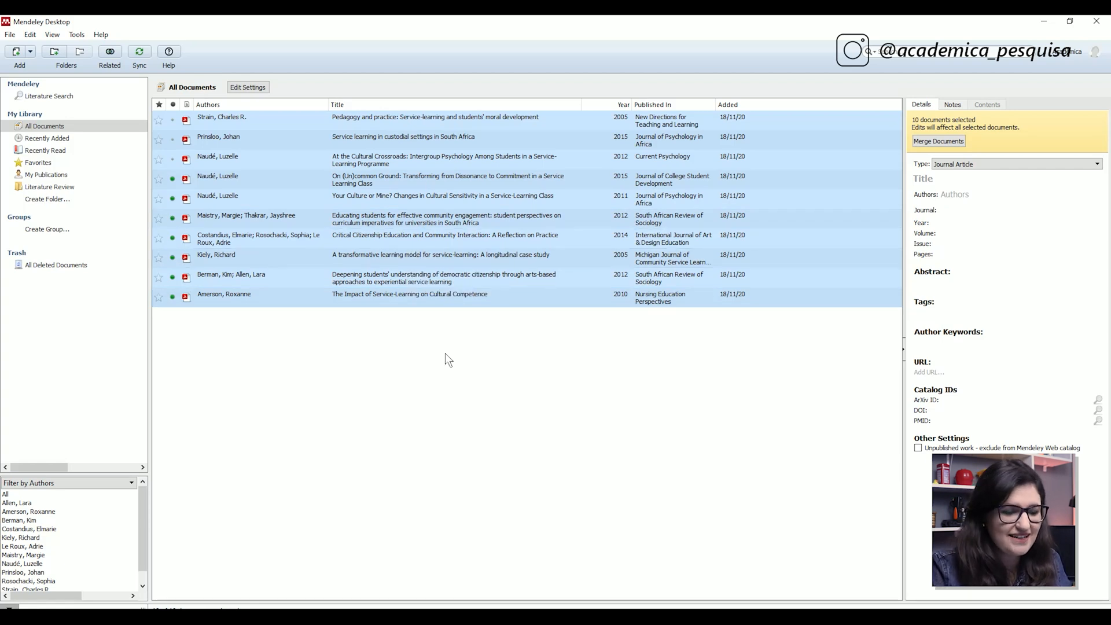
Select all ten articles in the library, from "Pedagogy and practice" to "The Impact of Service-Learning on Cultural Competence", and start exporting them.
click(344, 282)
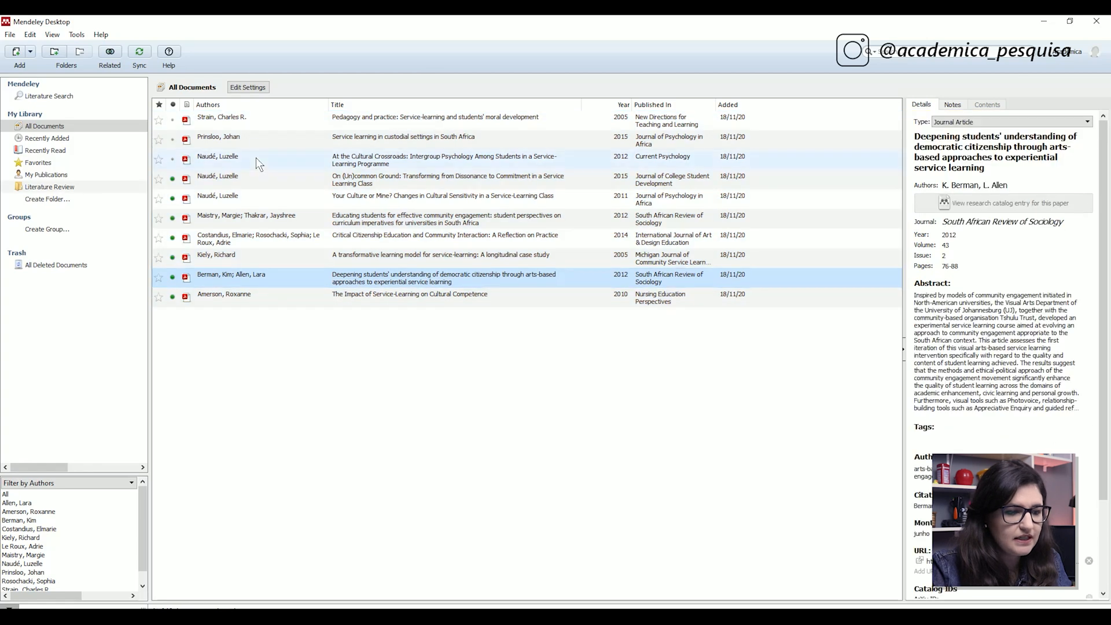
click(260, 120)
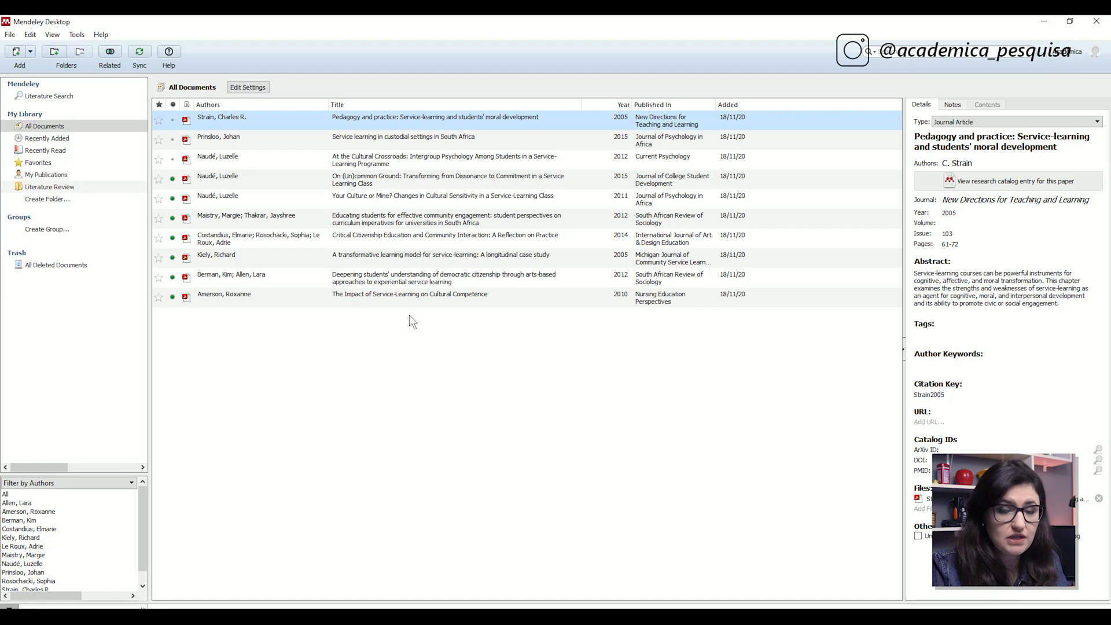
click(975, 137)
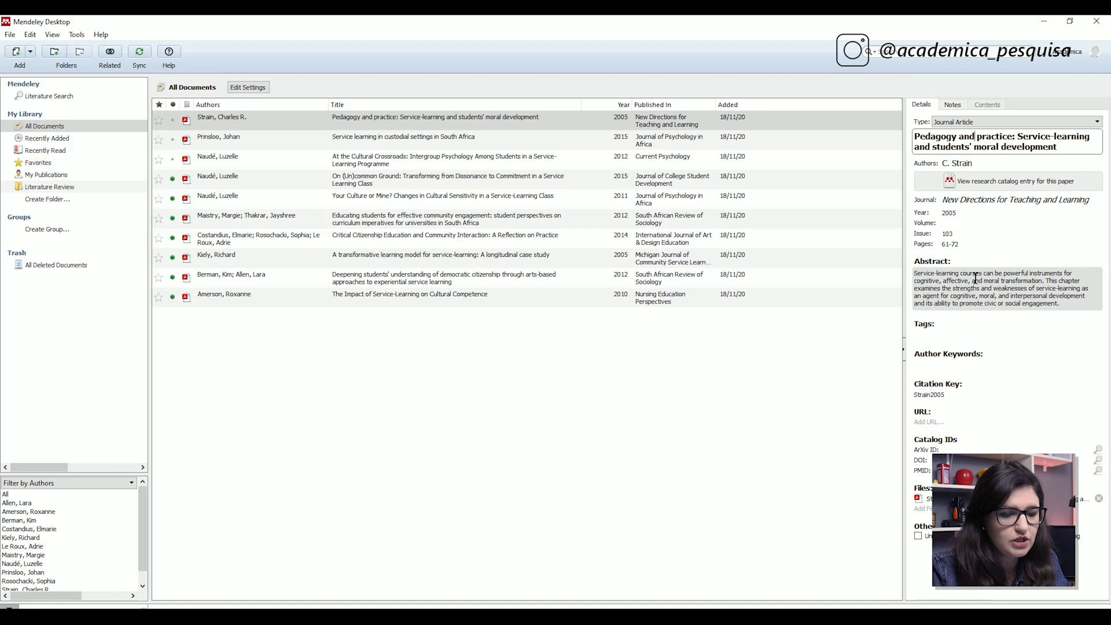
shift+click(384, 295)
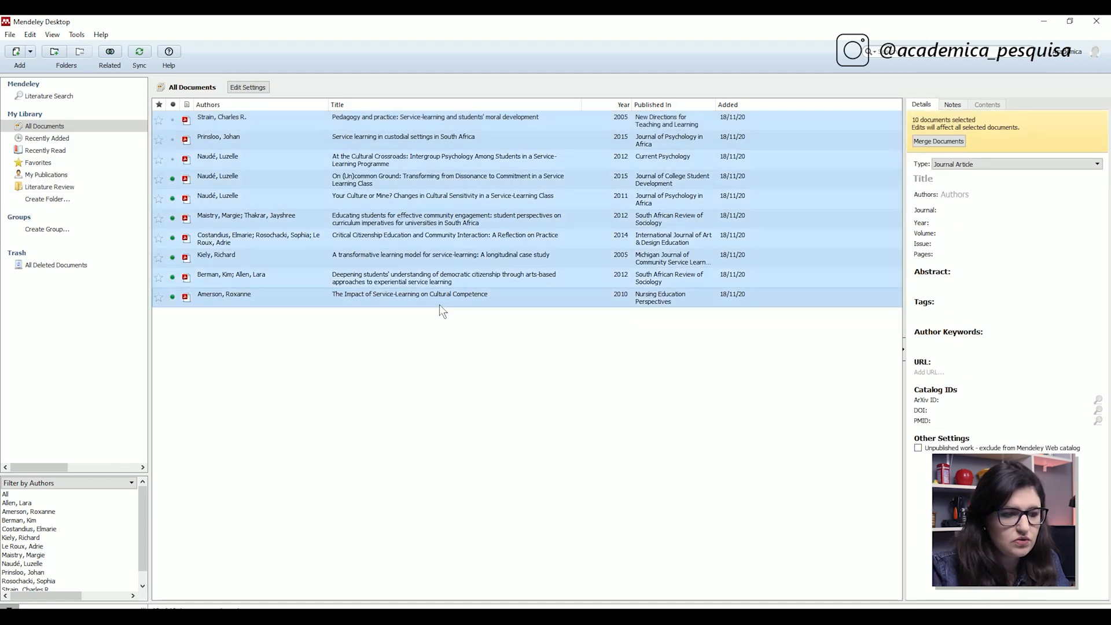
right_click(424, 189)
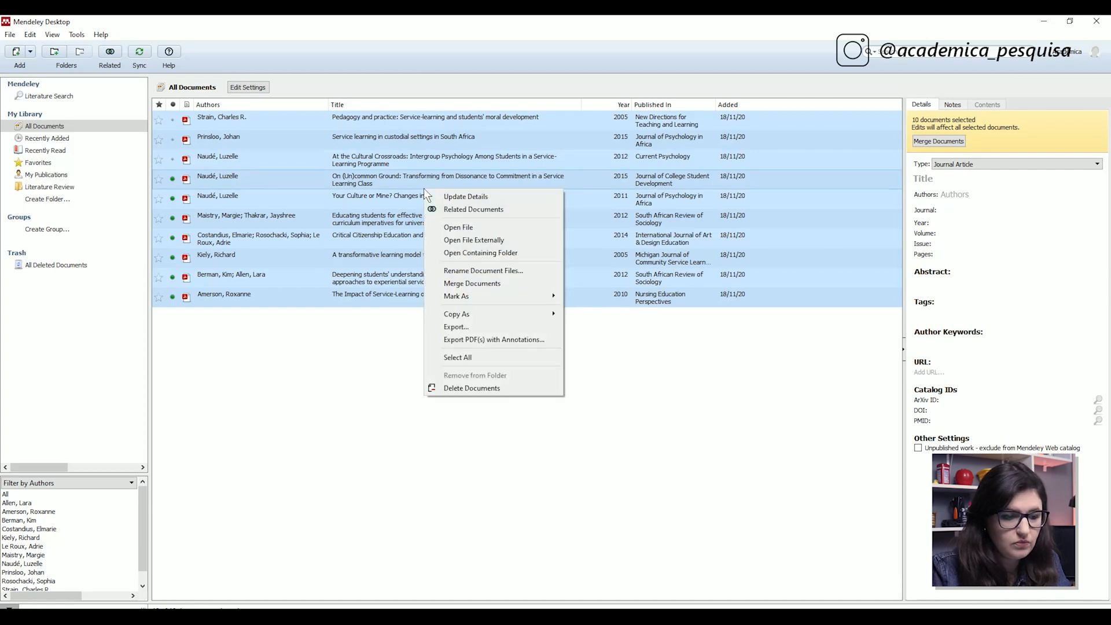
click(486, 327)
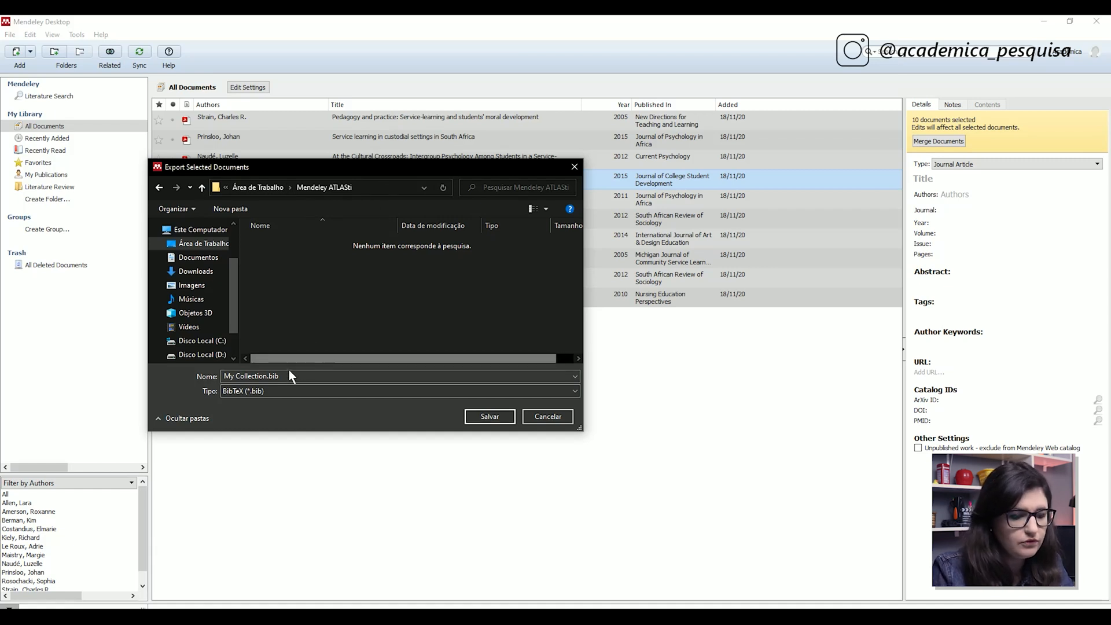
Save the export in the Mendeley ATLASti folder as revisao literatura in EndNote XML format, and clear the document selection.
click(262, 375)
drag(268, 376, 203, 376)
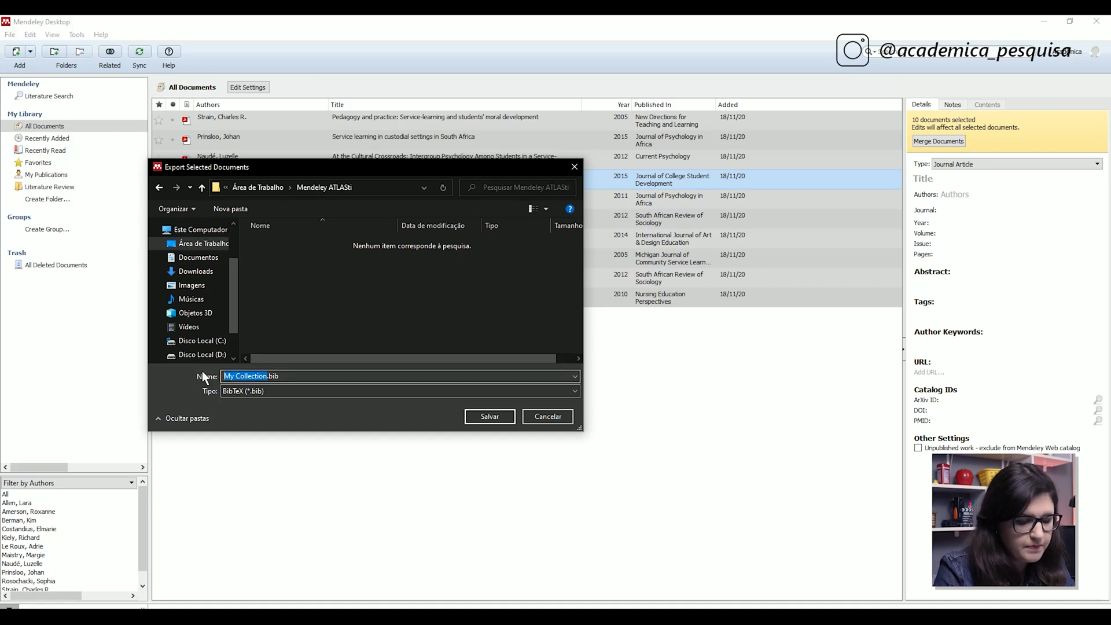
text(revisao literatura)
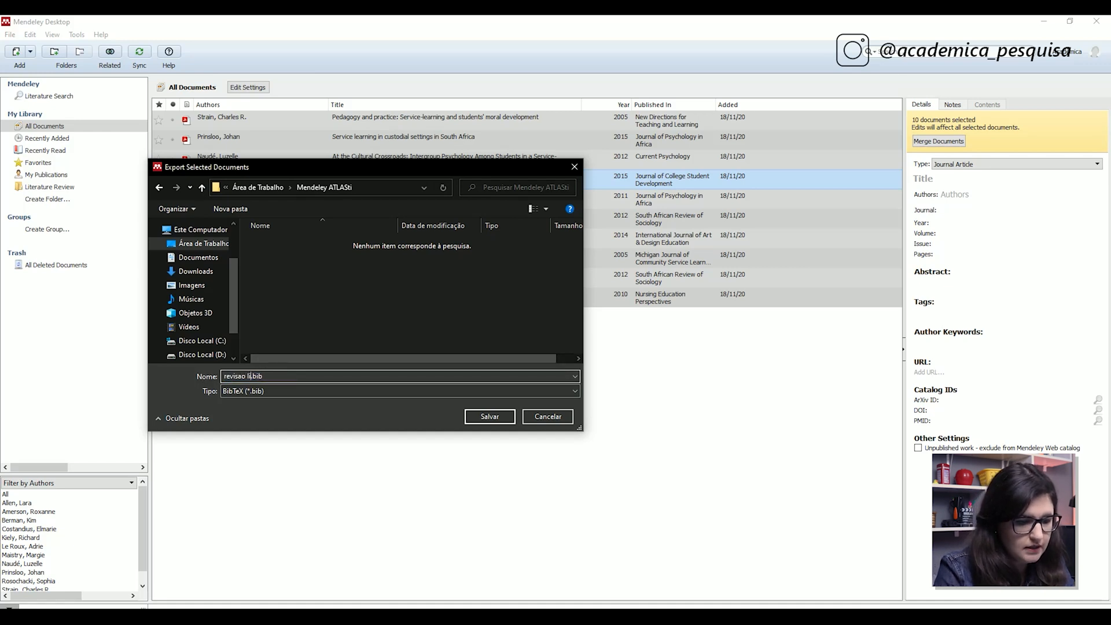
click(287, 389)
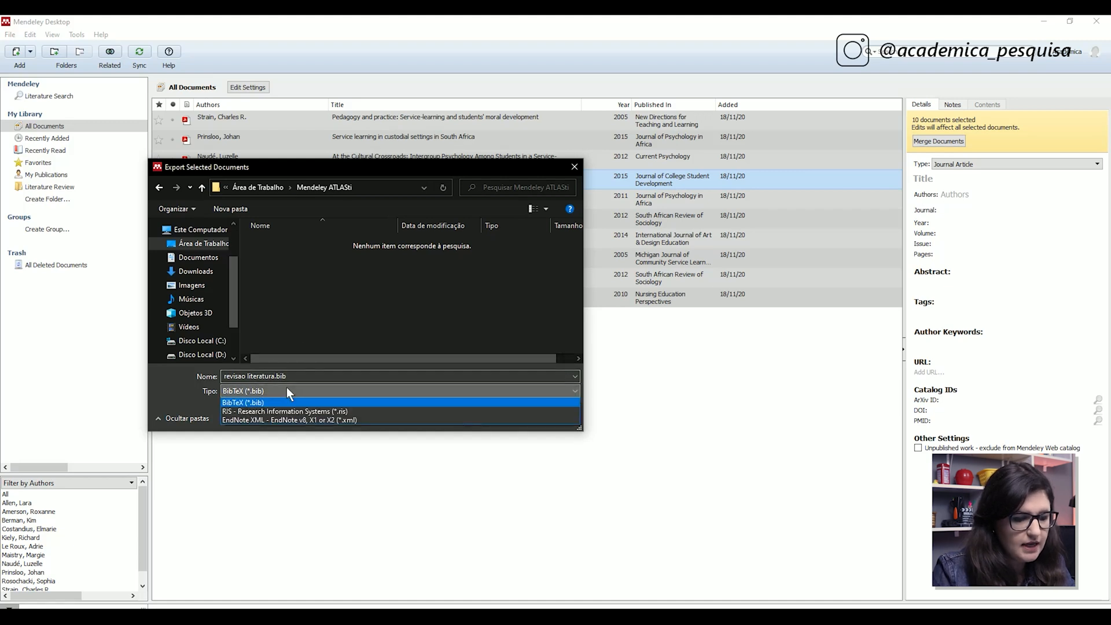
click(328, 419)
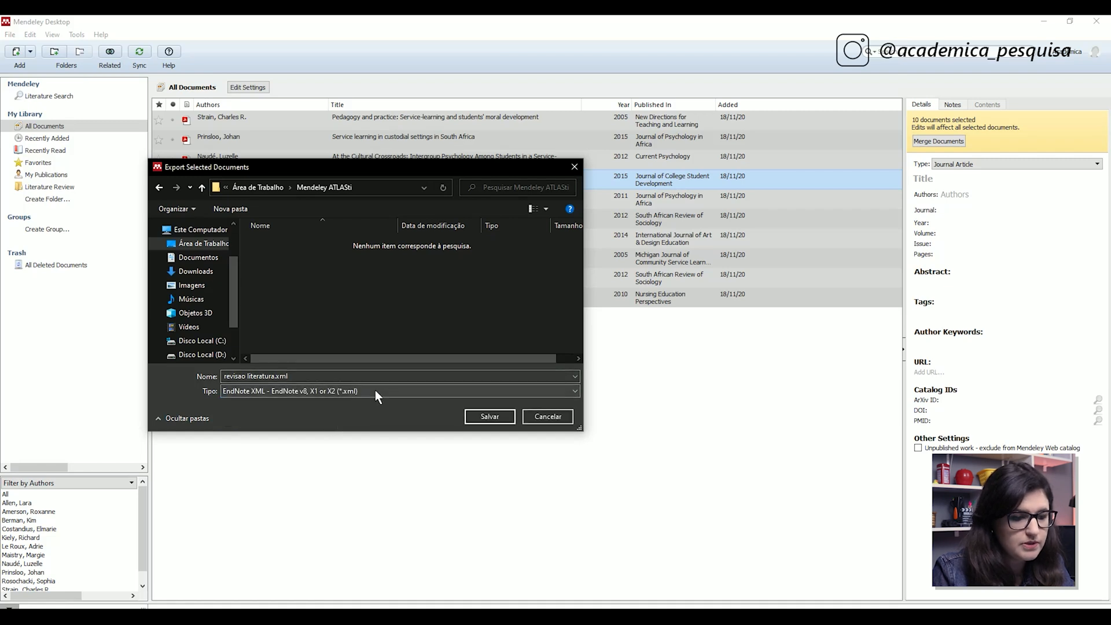
click(495, 419)
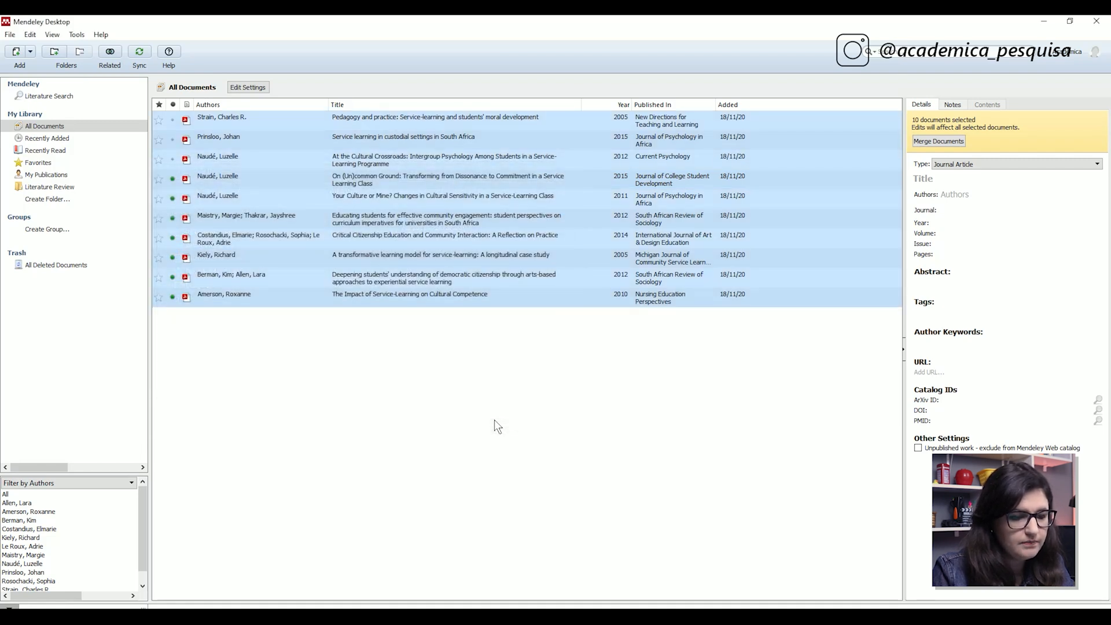
click(493, 426)
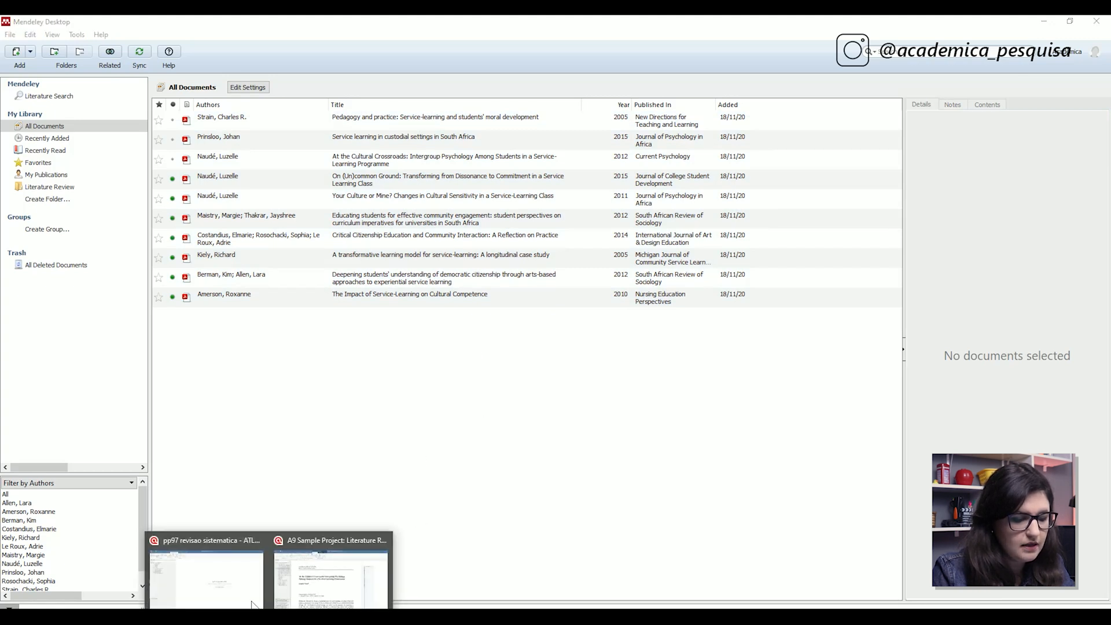
Switch to the ATLAS.ti project pp97 revisao sistematica and load revisao literatura.xml into the reference manager import.
click(234, 571)
drag(252, 220, 219, 232)
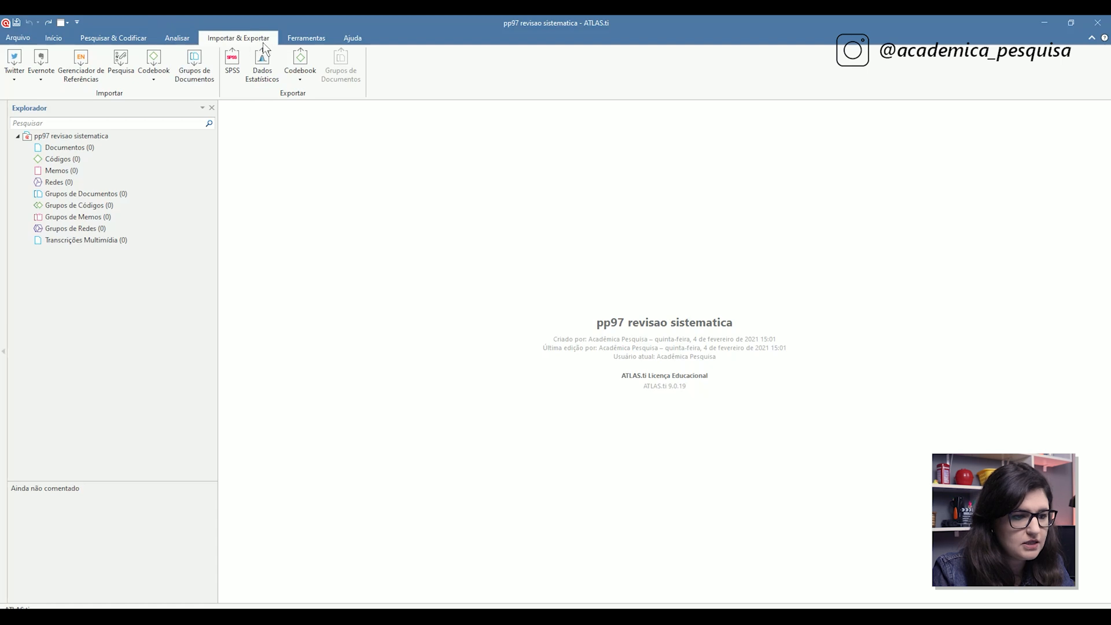
click(91, 79)
drag(115, 43, 390, 76)
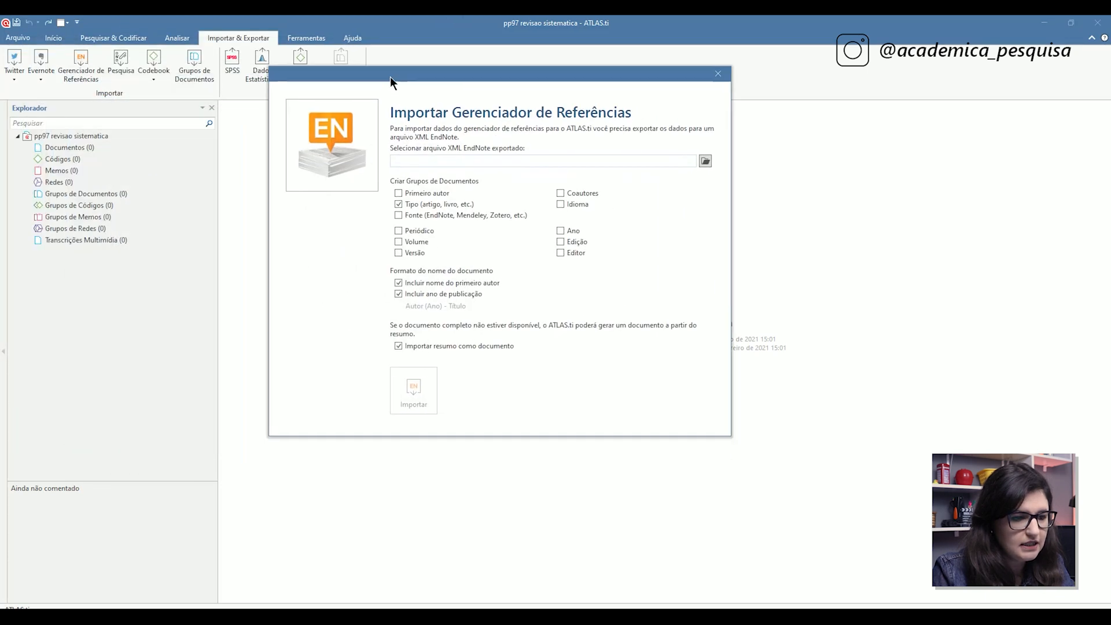
click(706, 161)
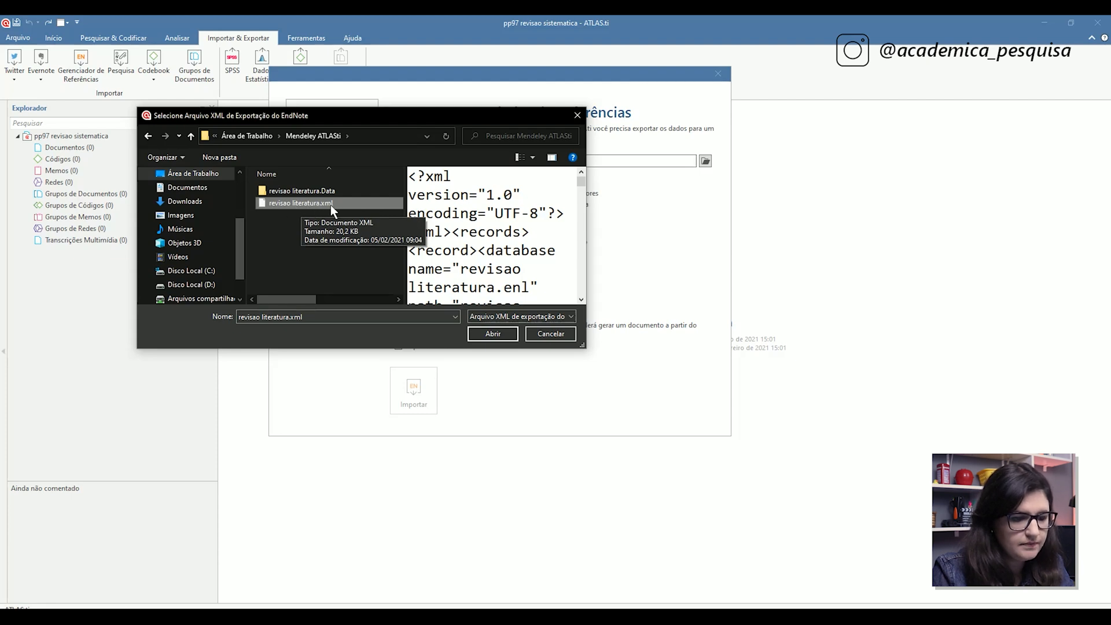
click(494, 334)
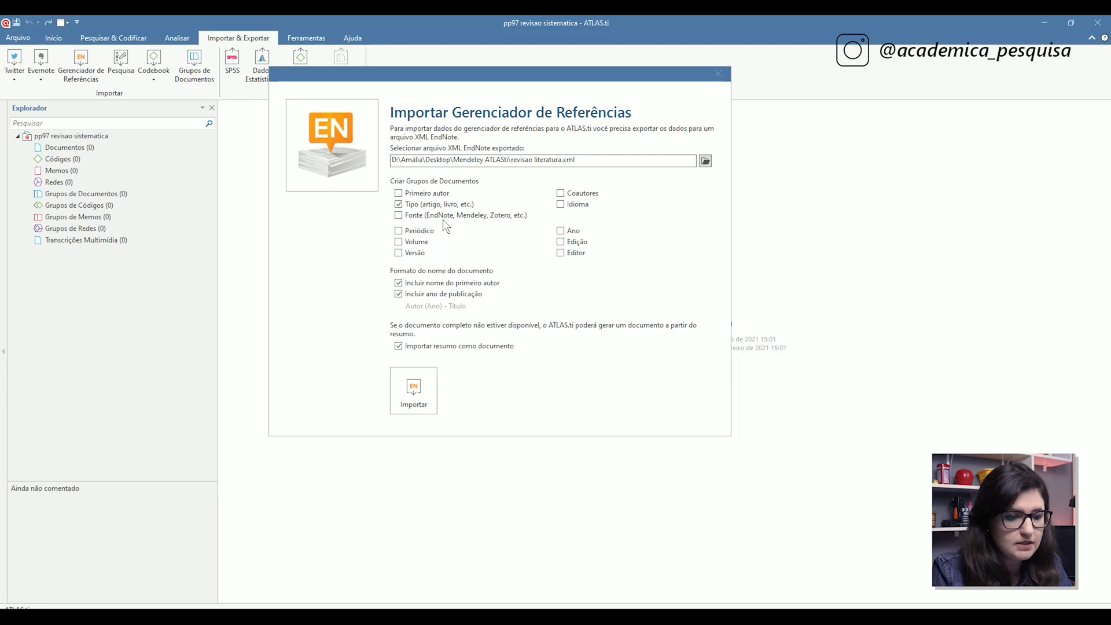
Import the references with document groups for Primeiro autor, Coautores, Periódico and Ano, with Tipo and Importar resumo como documento turned off.
click(433, 194)
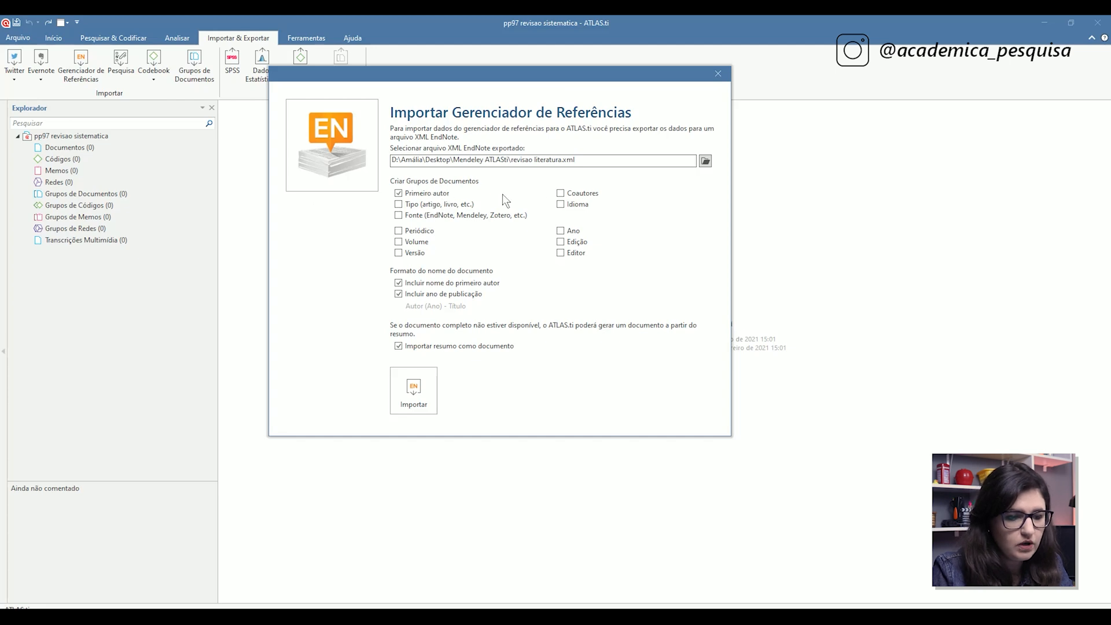
click(561, 195)
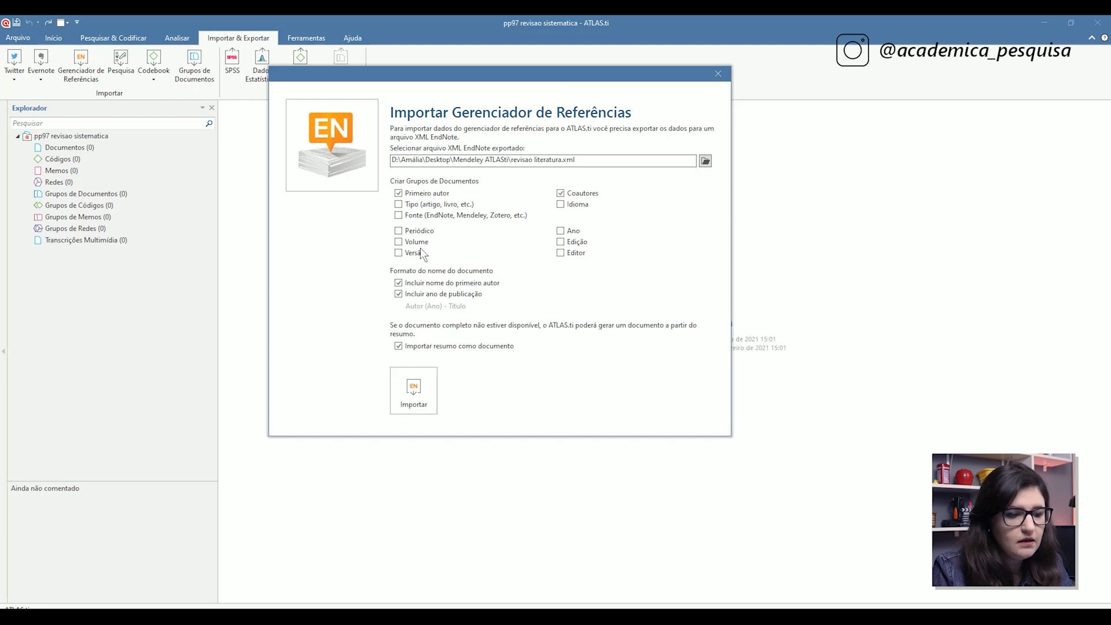
click(563, 233)
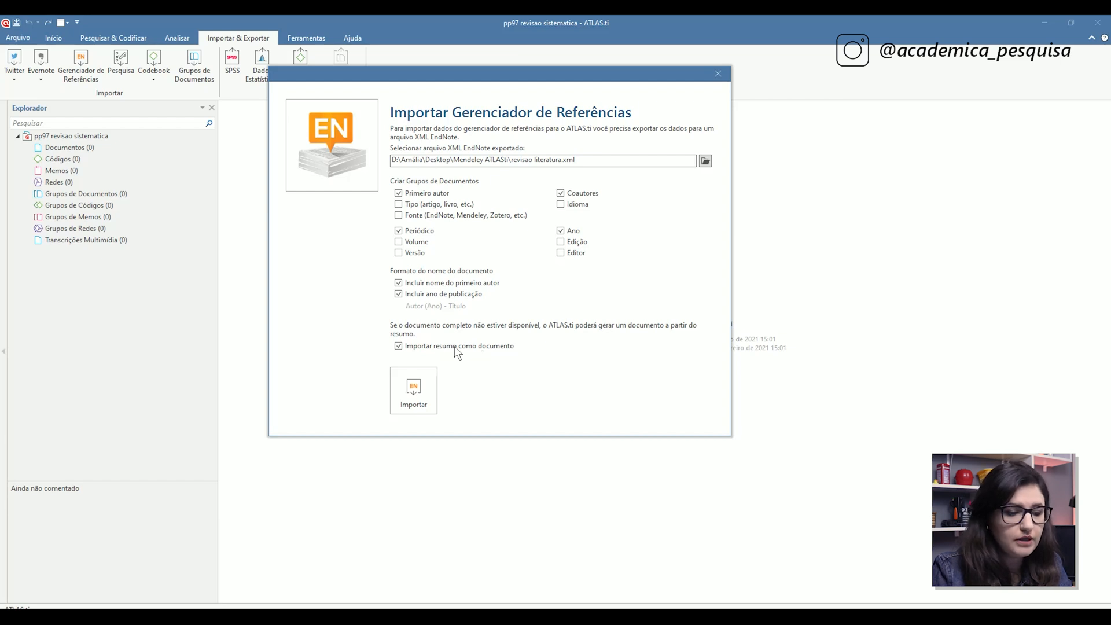
click(425, 348)
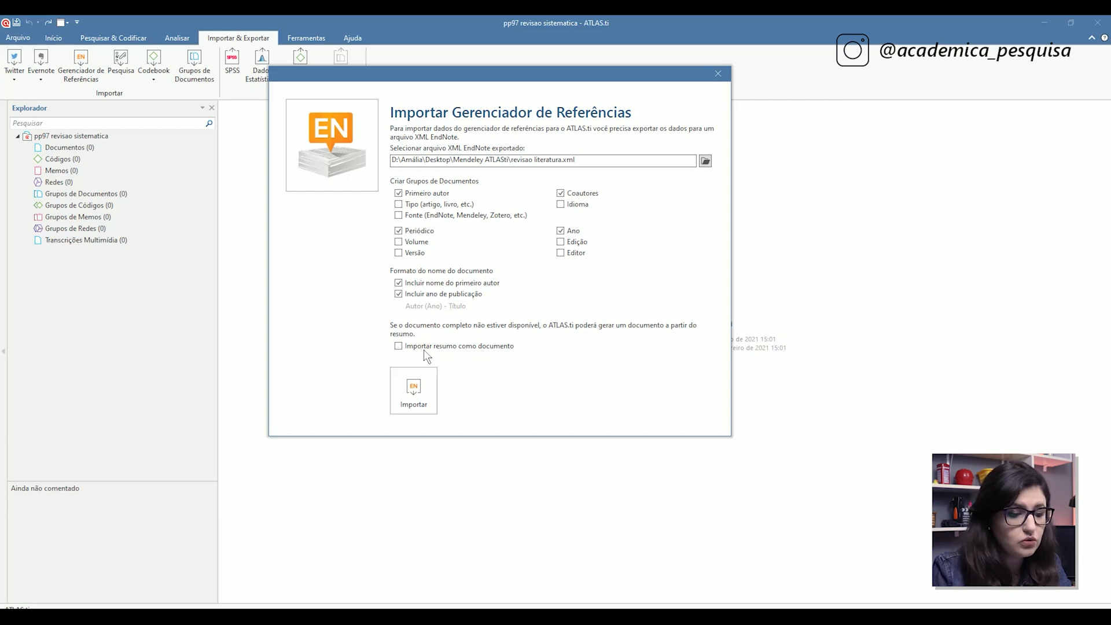
click(418, 387)
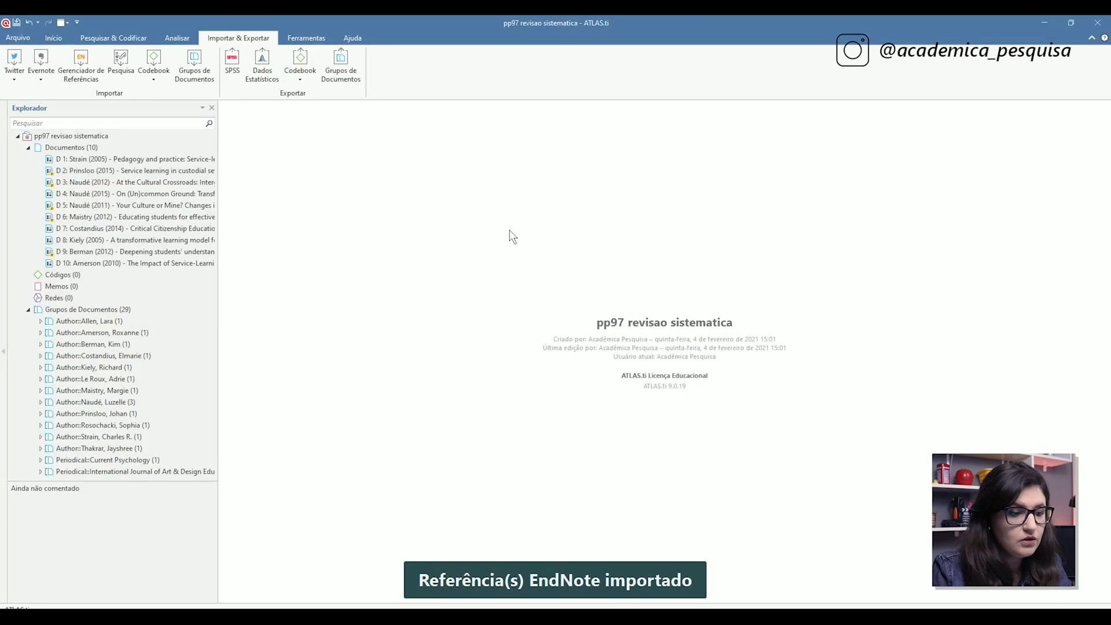
Widen the project explorer and open the imported 2012 article "At the Cultural Crossroads".
drag(218, 283, 306, 284)
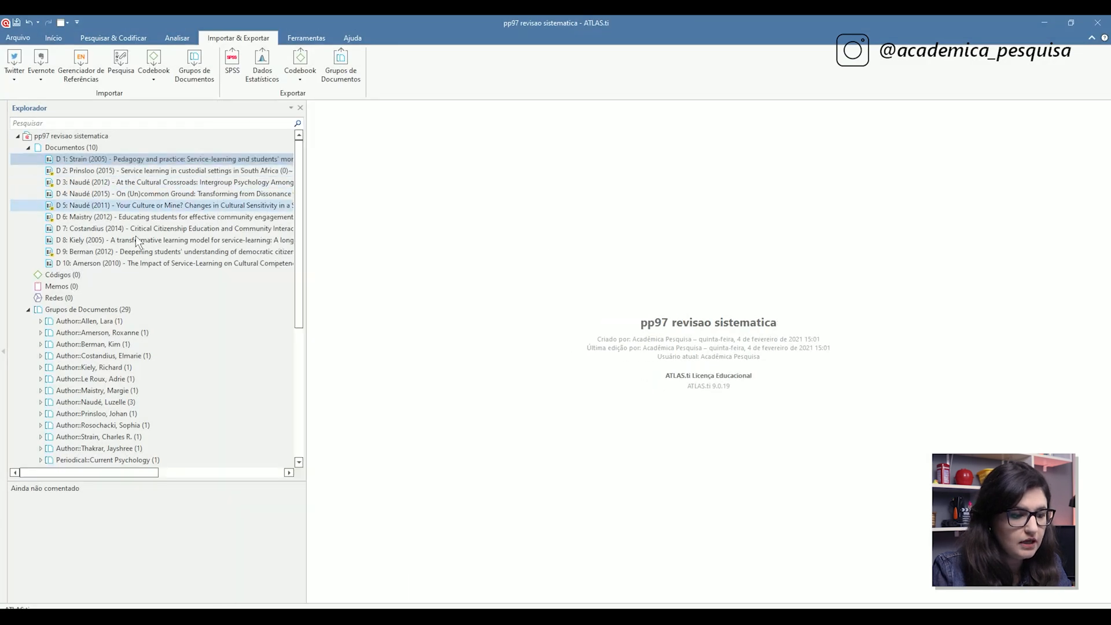
shift+click(134, 262)
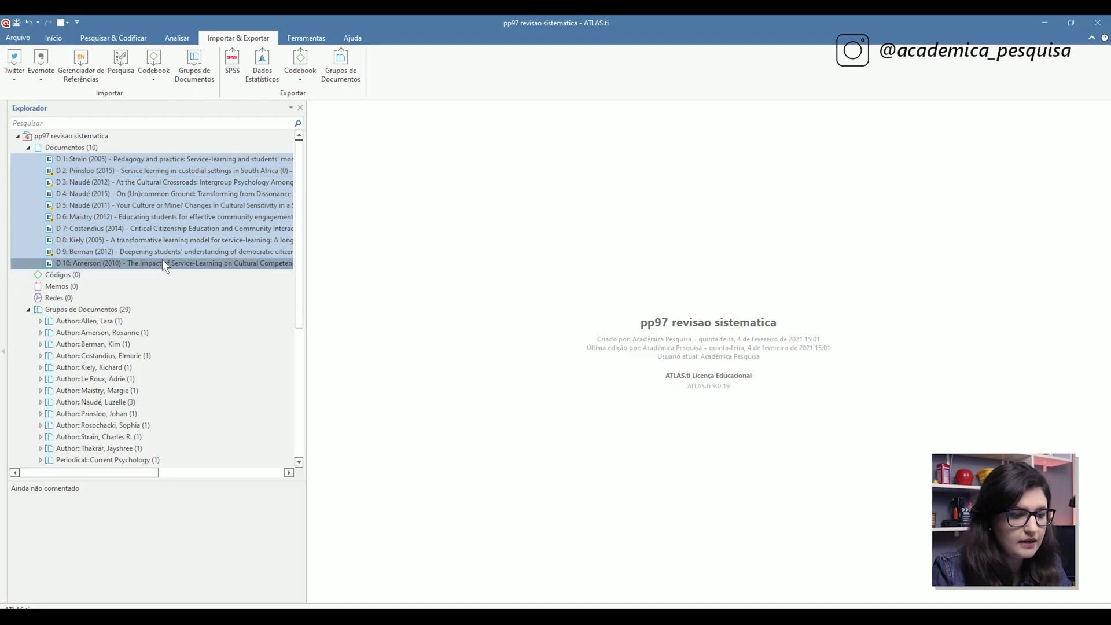
click(171, 158)
click(165, 182)
double_click(165, 182)
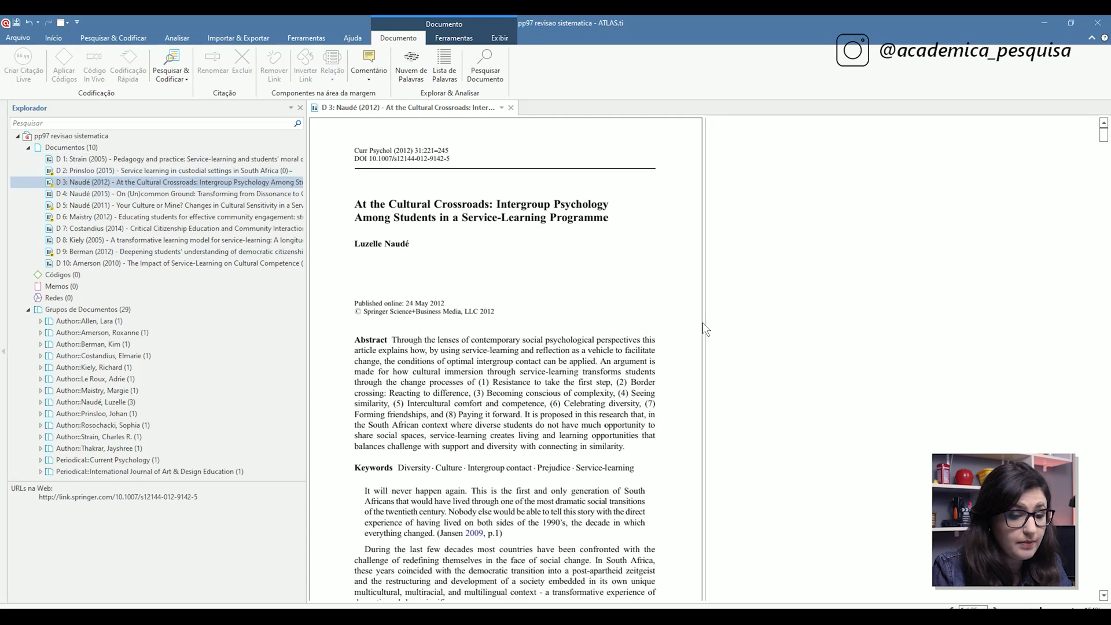
Enlarge the article page and skim its text through the section on intergroup theories, trying out a passage selection.
drag(703, 322, 909, 318)
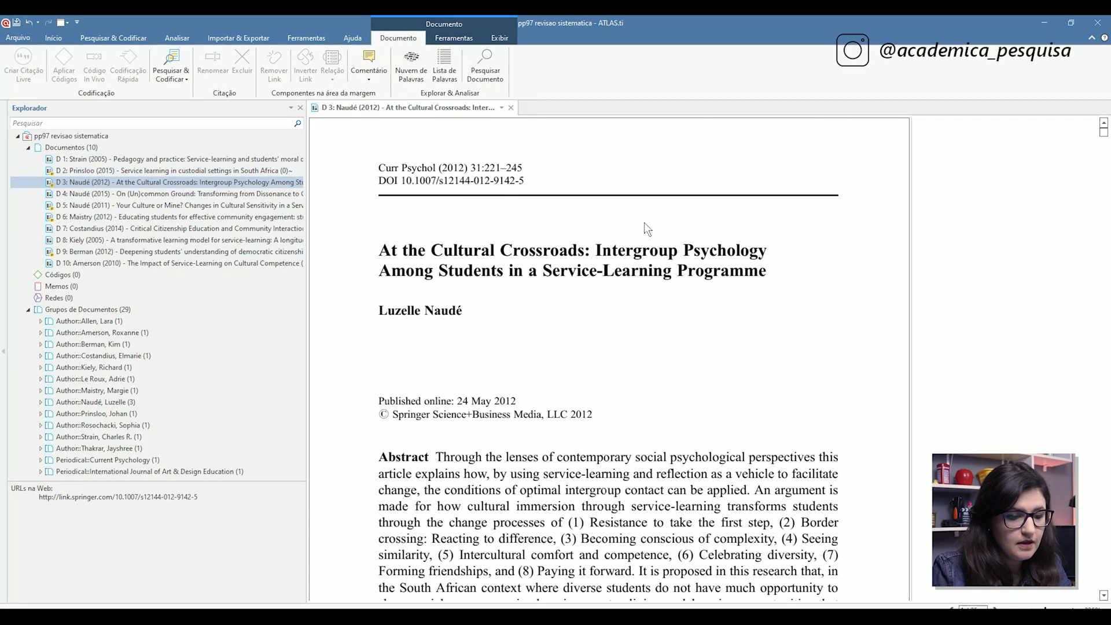
scroll(632, 239, down, 20)
scroll(643, 250, down, 20)
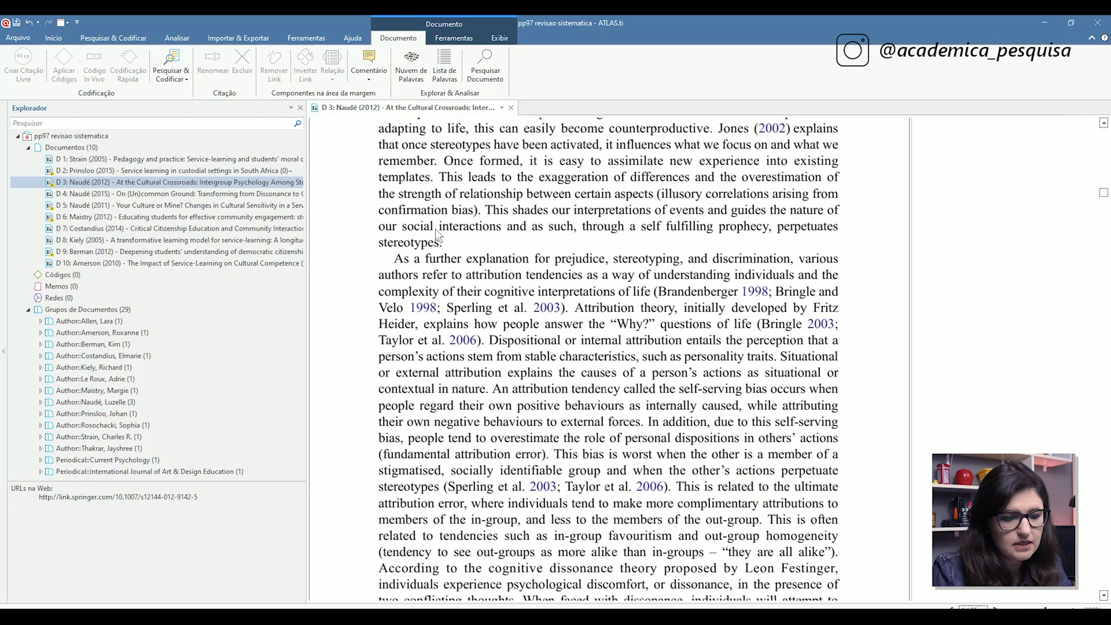
scroll(648, 290, down, 7)
drag(543, 151, 602, 202)
scroll(619, 206, up, 4)
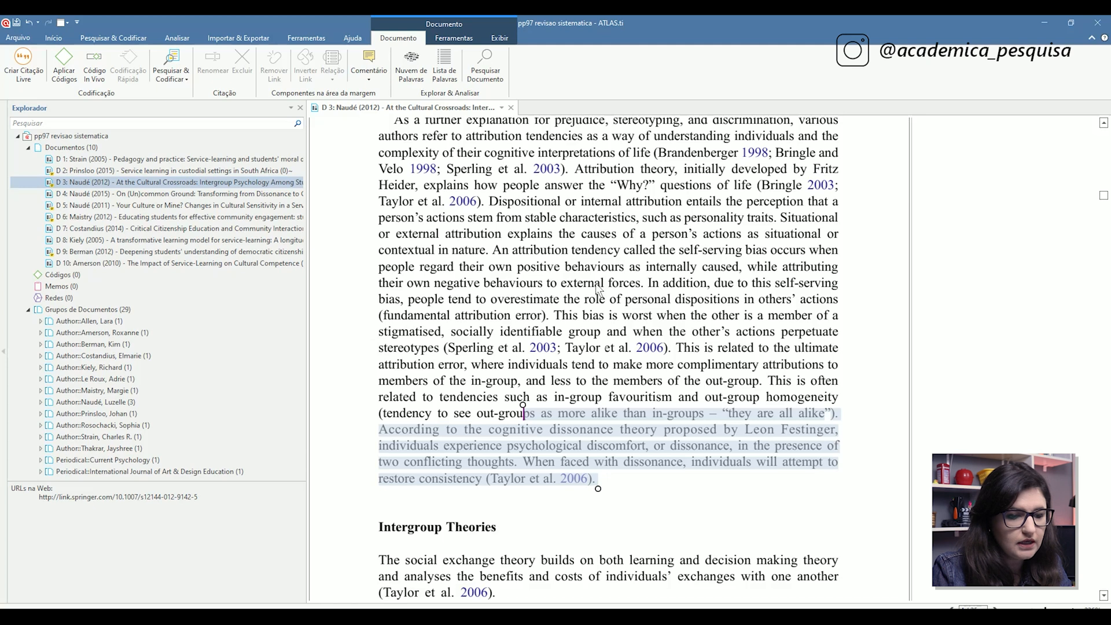
click(564, 225)
scroll(554, 266, down, 9)
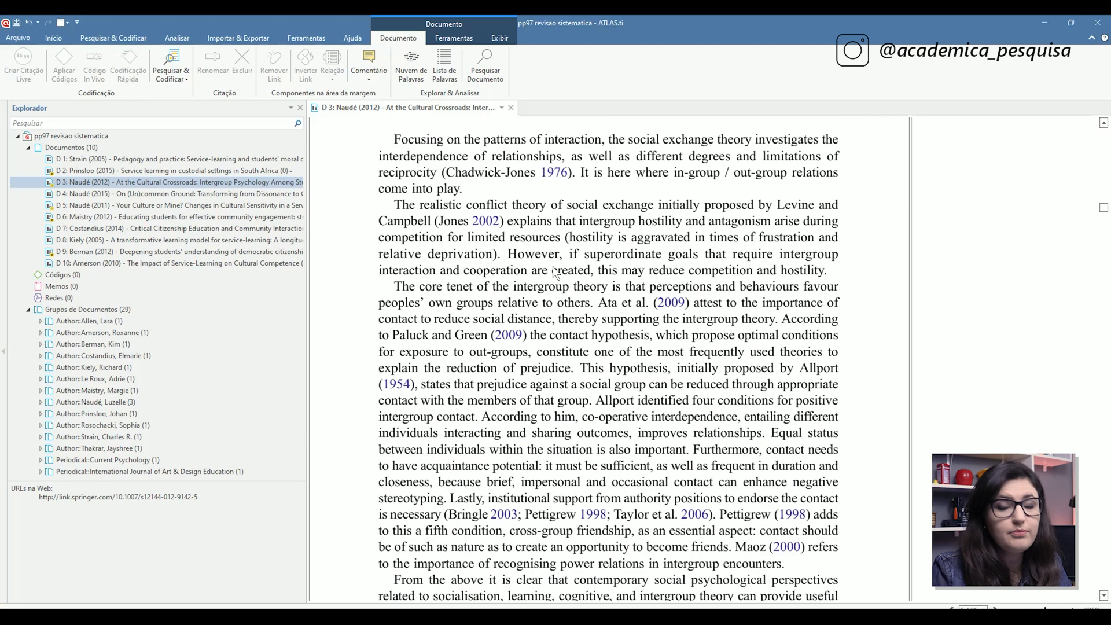
Examine the document groups created by the import for authors, periodicals and years.
drag(300, 295, 298, 382)
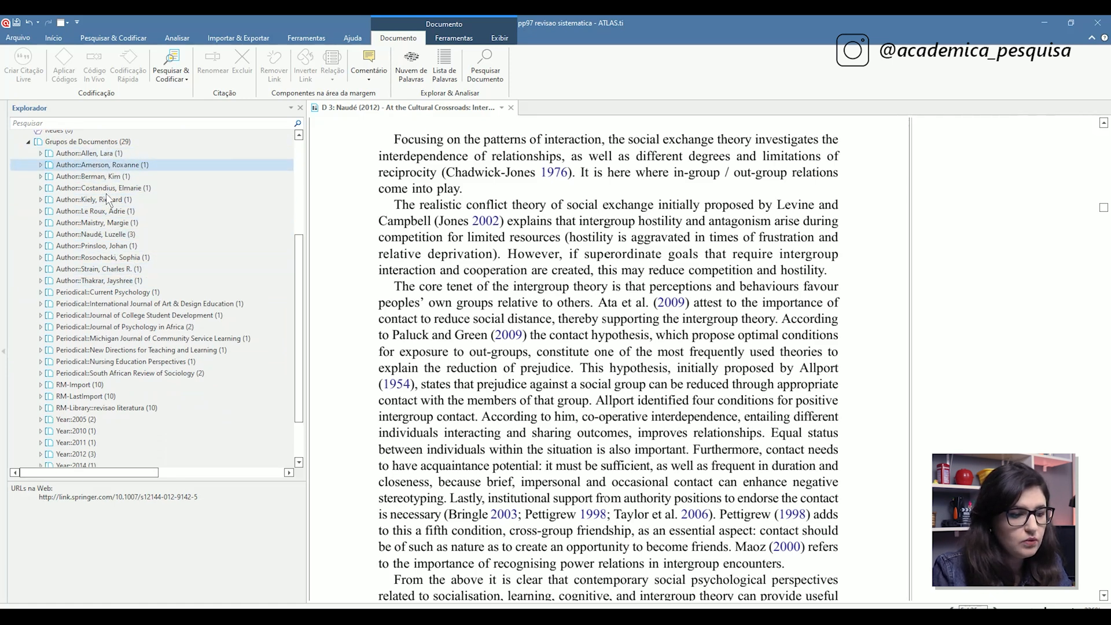
click(109, 269)
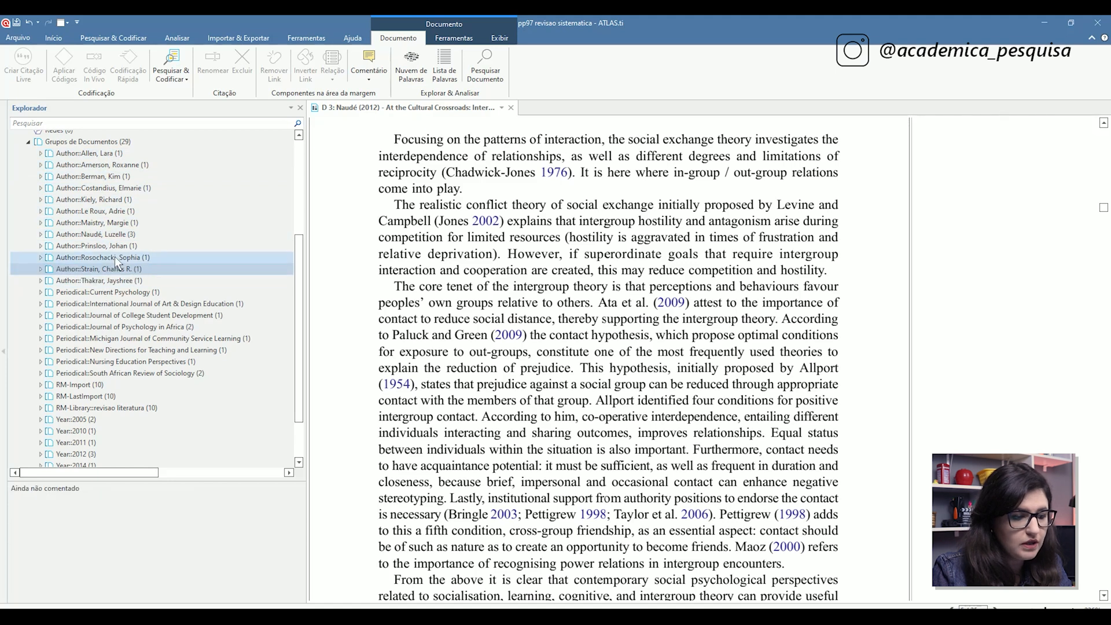
click(148, 233)
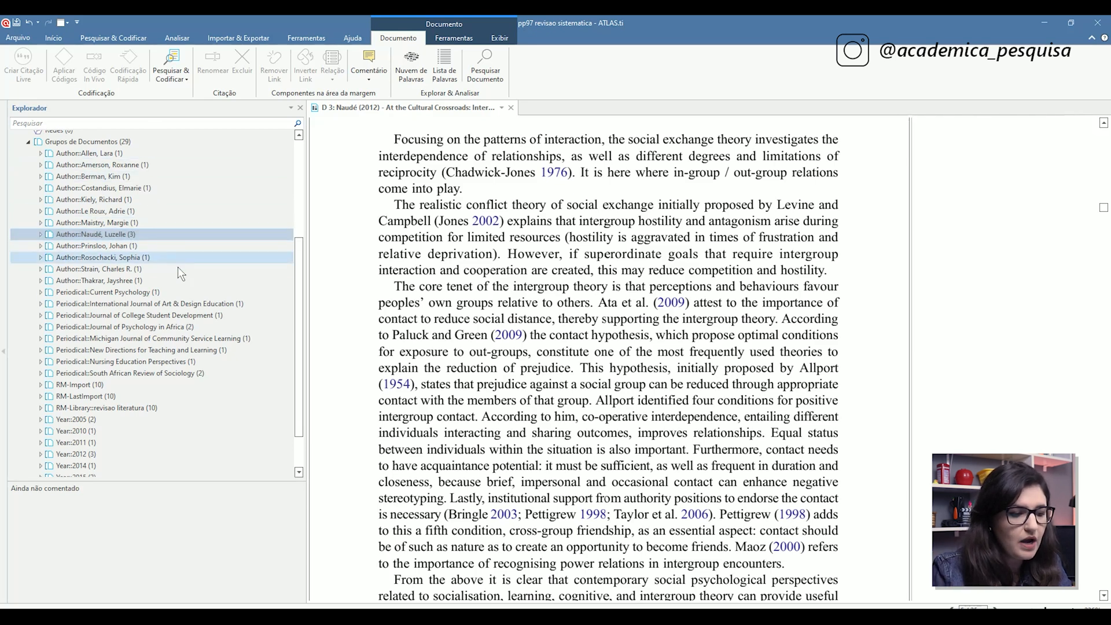
click(203, 306)
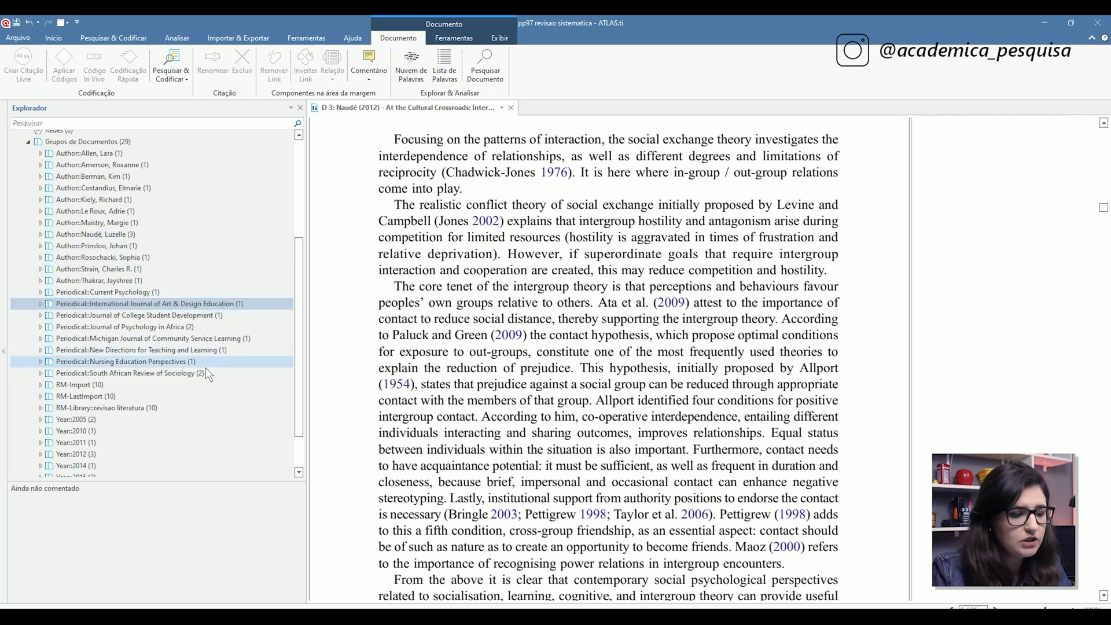
click(206, 373)
click(214, 324)
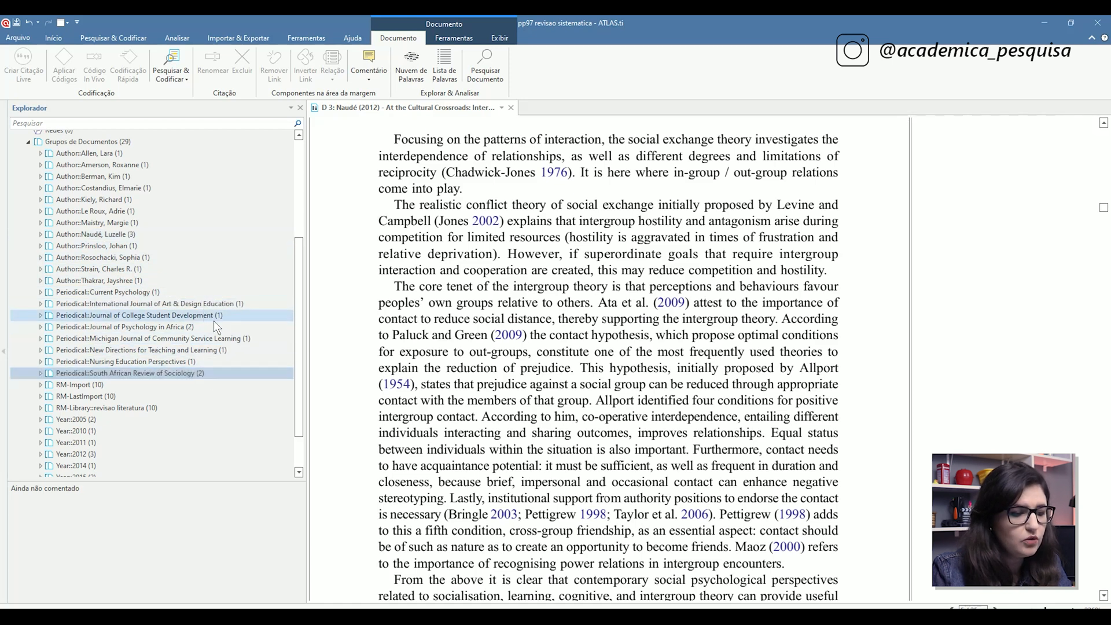
click(207, 374)
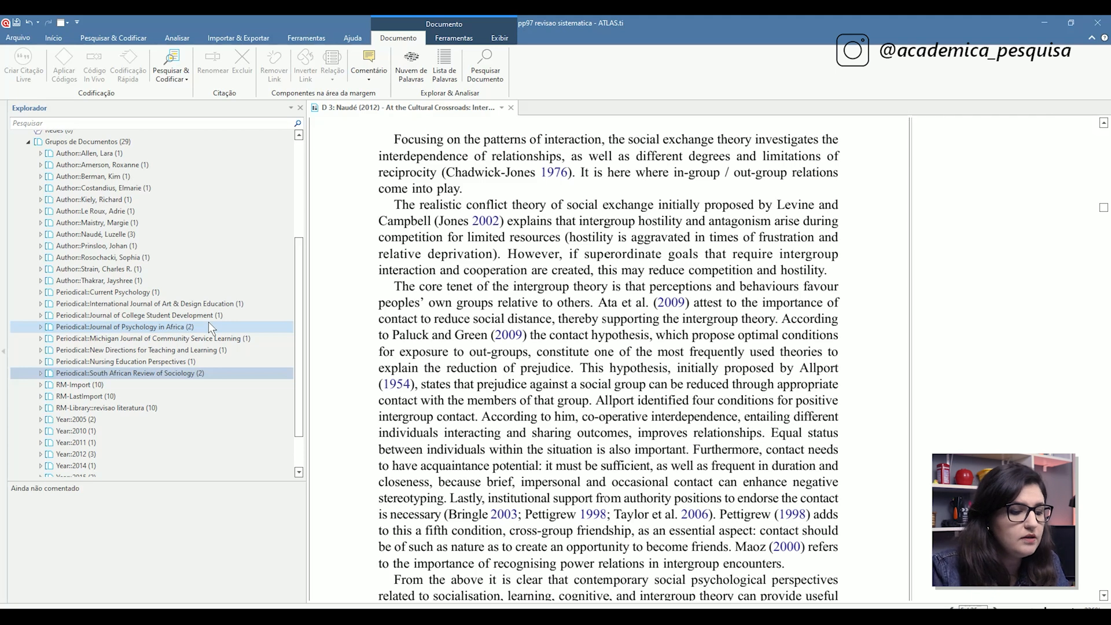
scroll(208, 322, down, 2)
click(140, 365)
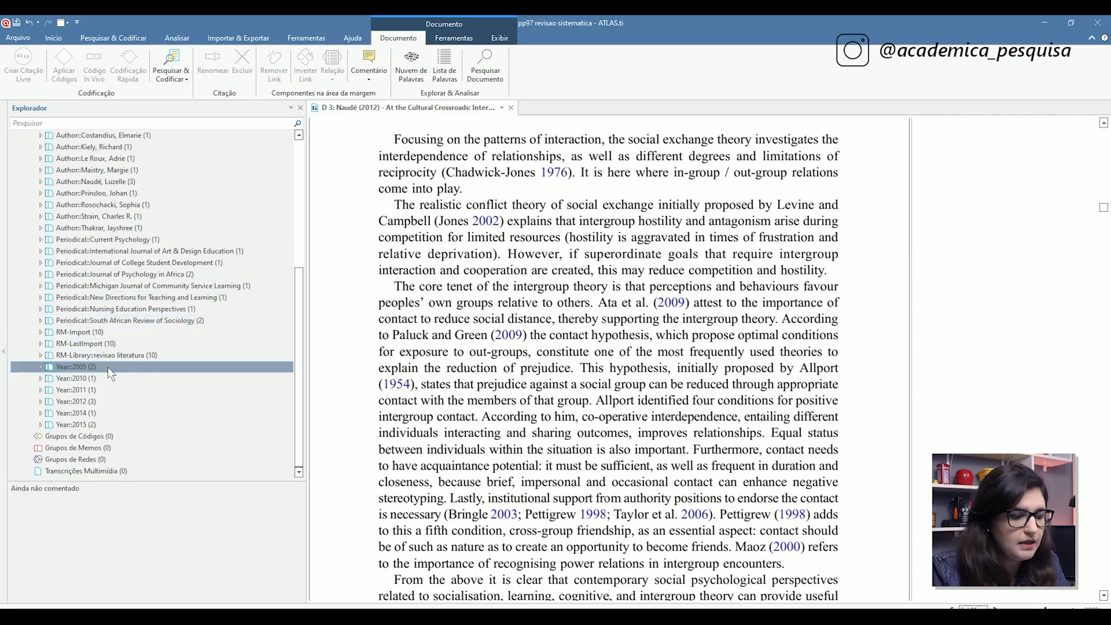
Check the Year::2012 document group among the groups created by the import.
click(104, 402)
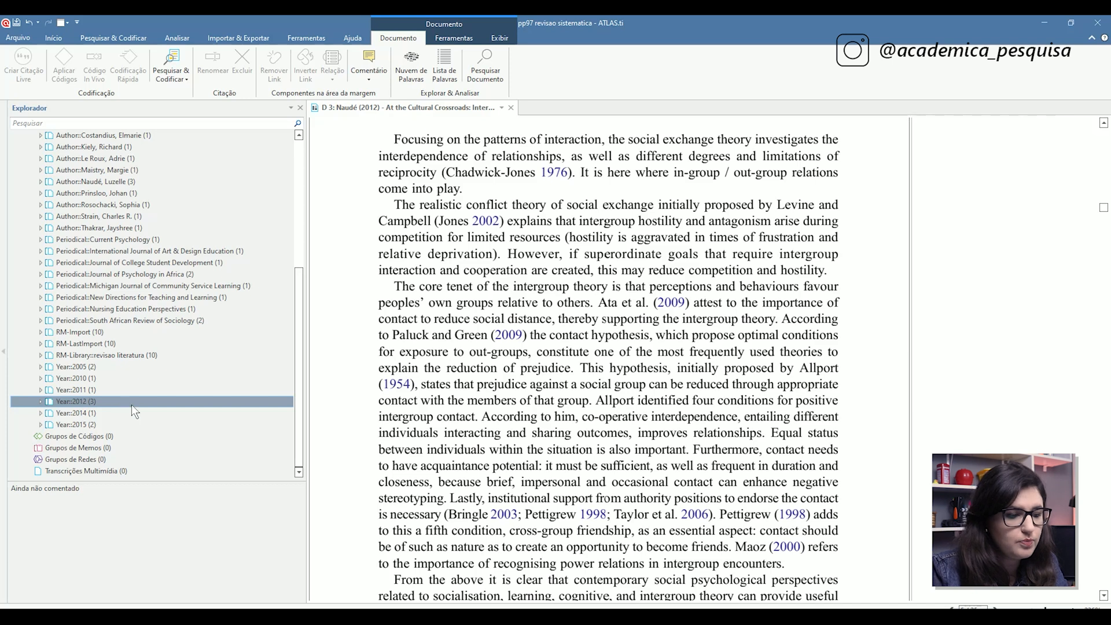
scroll(131, 405, up, 6)
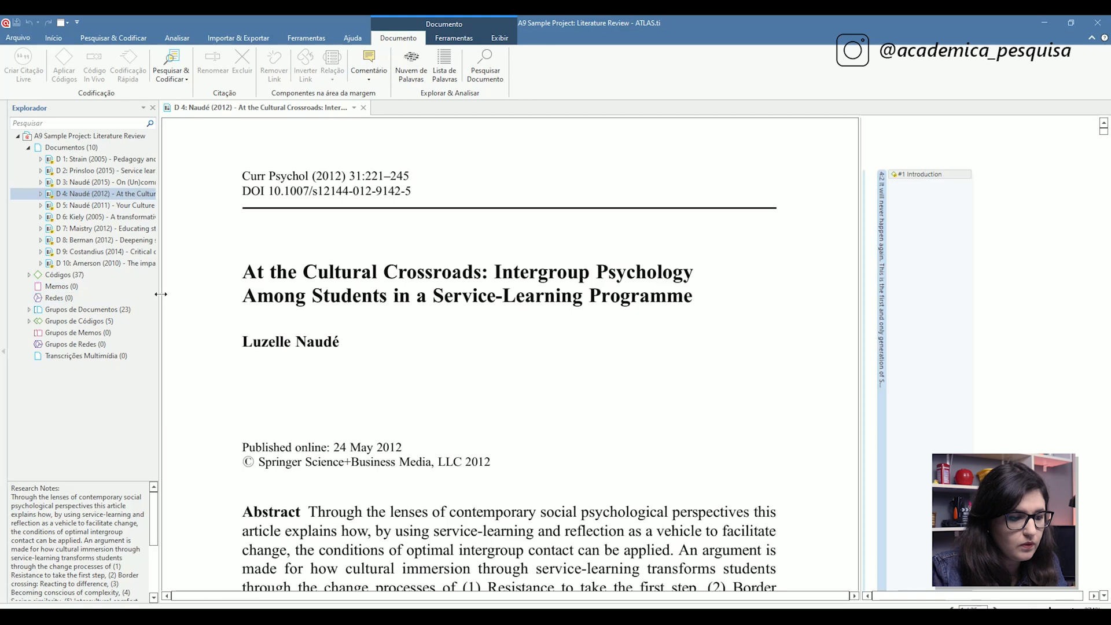
In the A9 Sample Project: Literature Review, widen the project explorer and the coding margin, and expand the code list.
drag(165, 295, 325, 295)
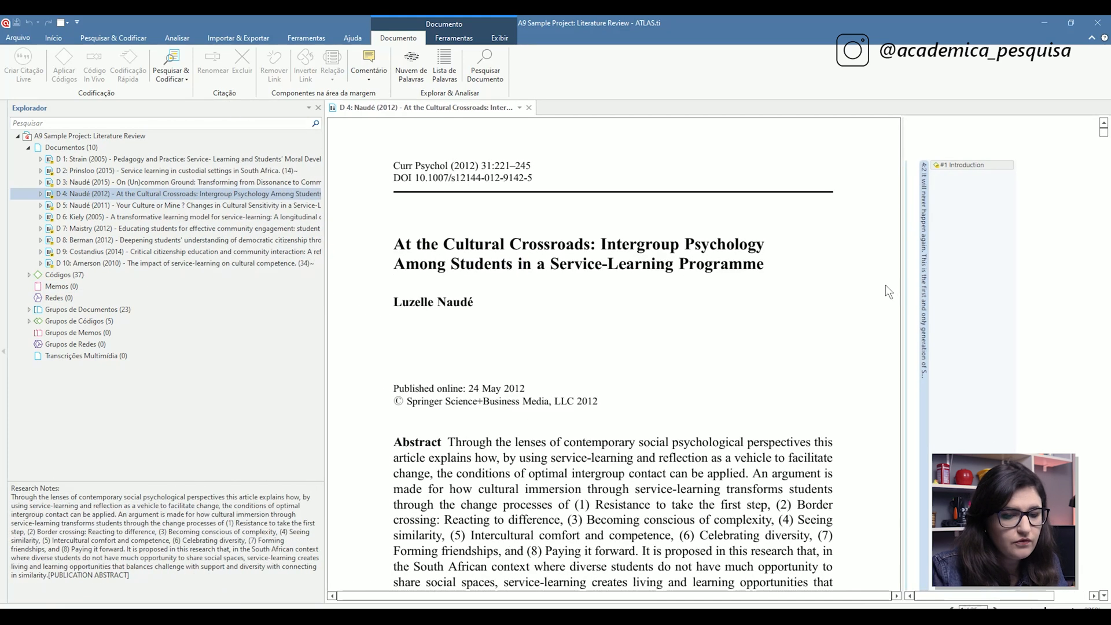
drag(902, 285, 796, 305)
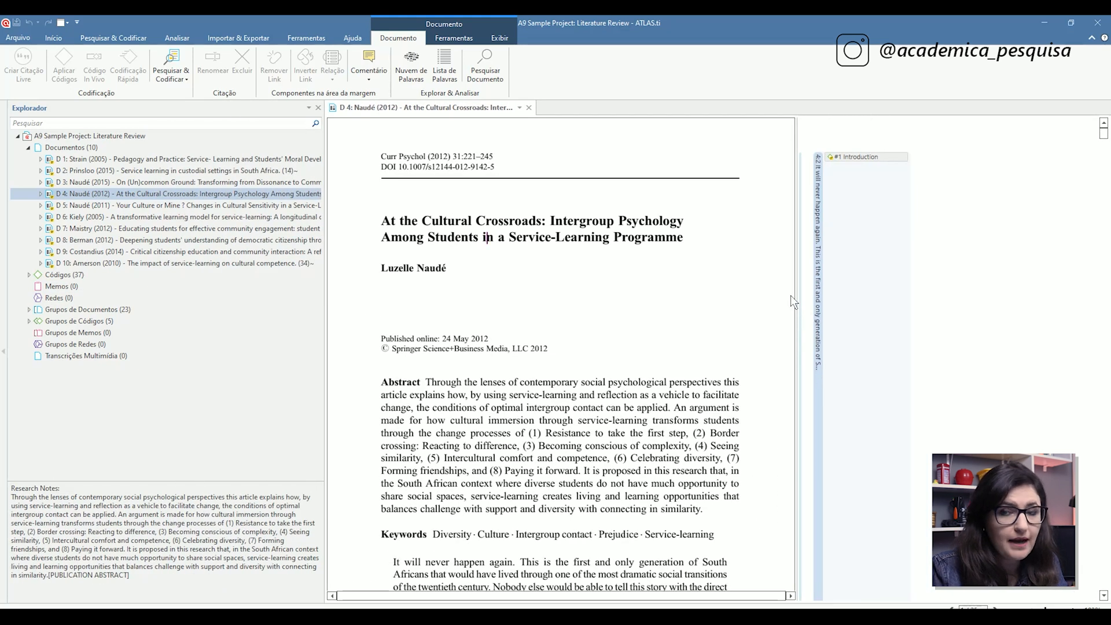
click(29, 274)
Go through the section codes from #1 Introduction to #3c Data analysis in the code list.
click(92, 287)
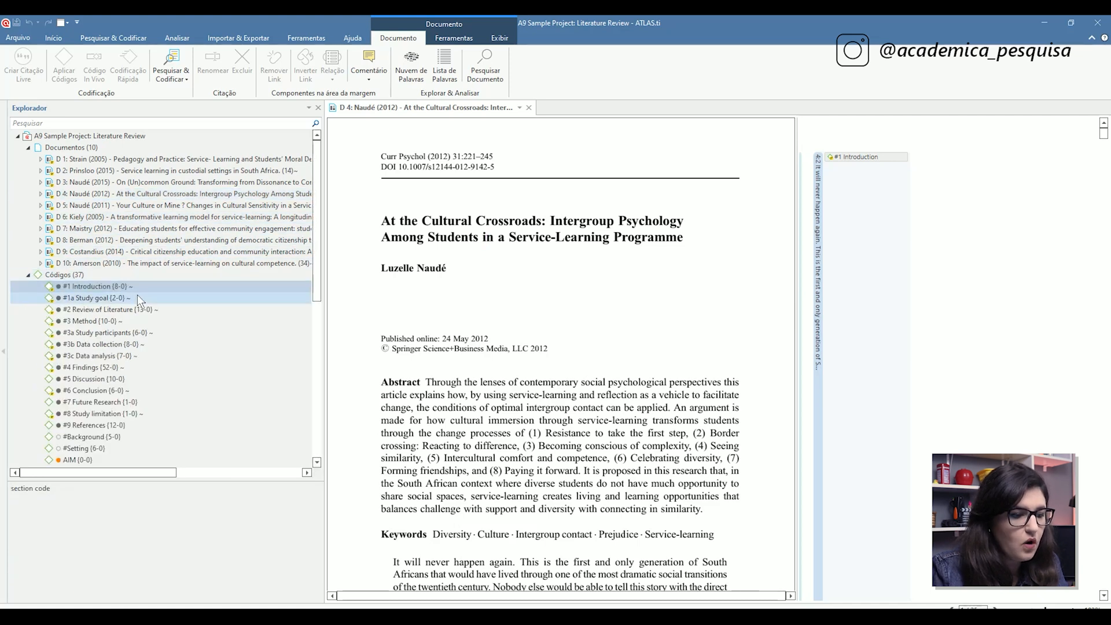
click(165, 311)
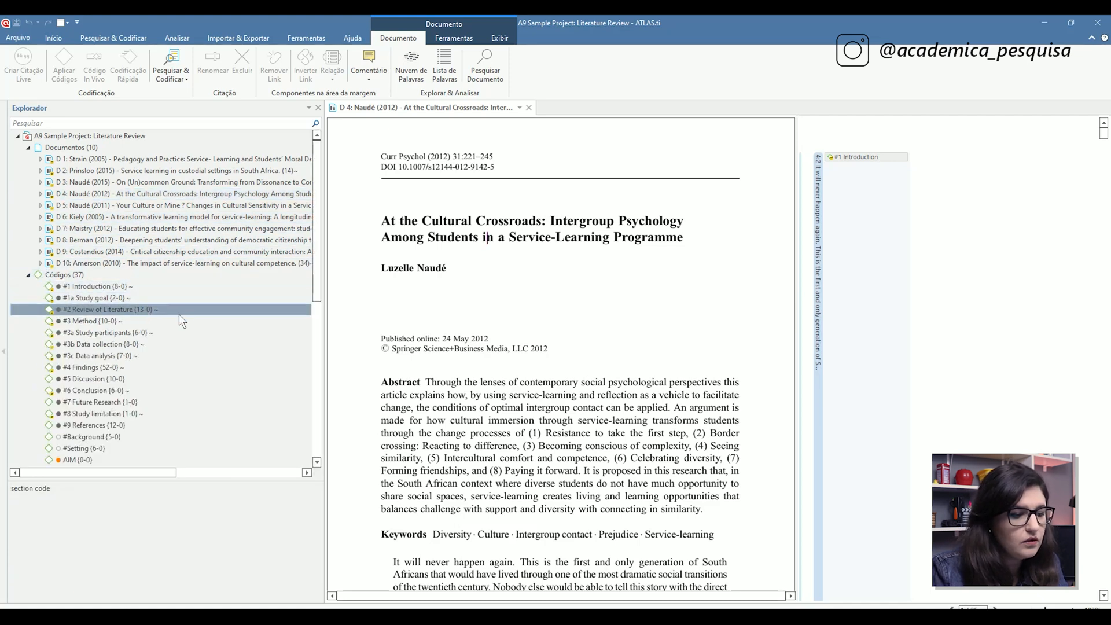
click(137, 299)
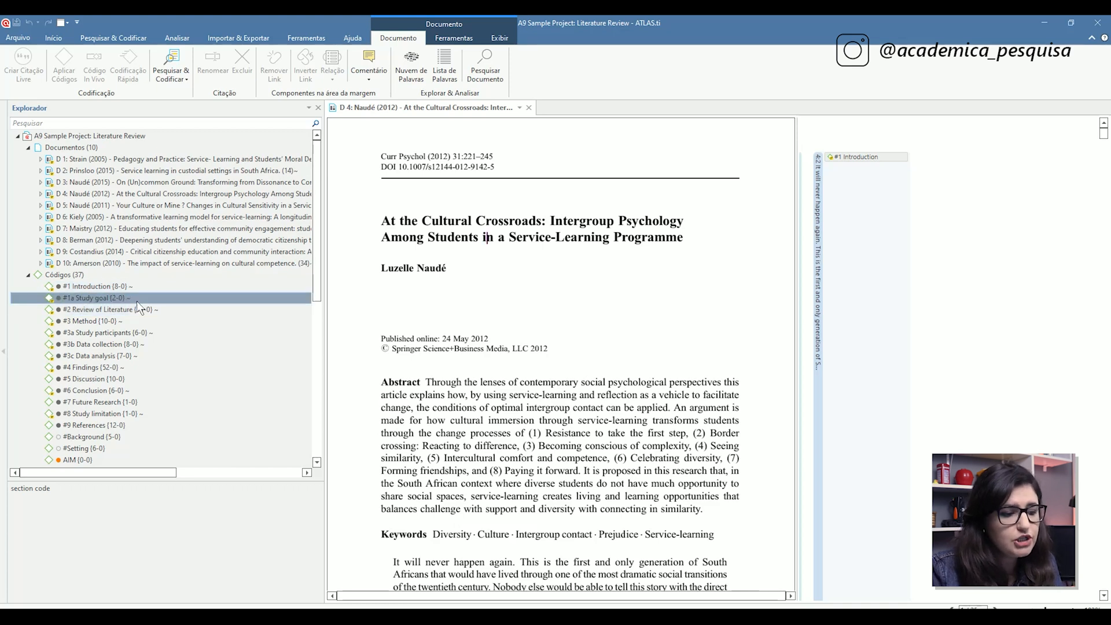
click(133, 311)
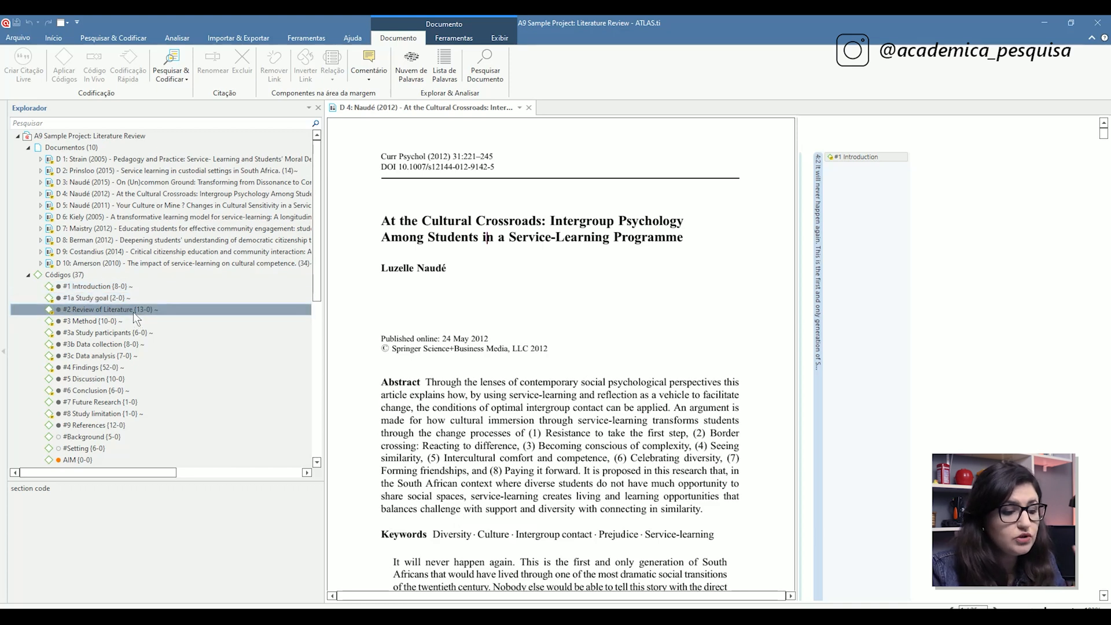
click(133, 323)
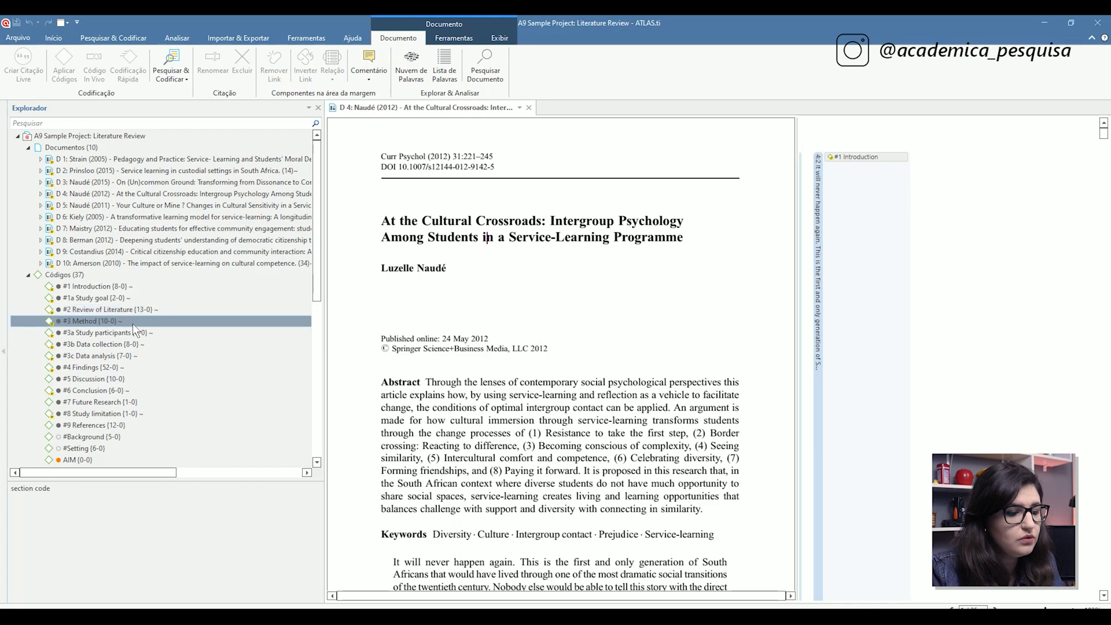
click(139, 334)
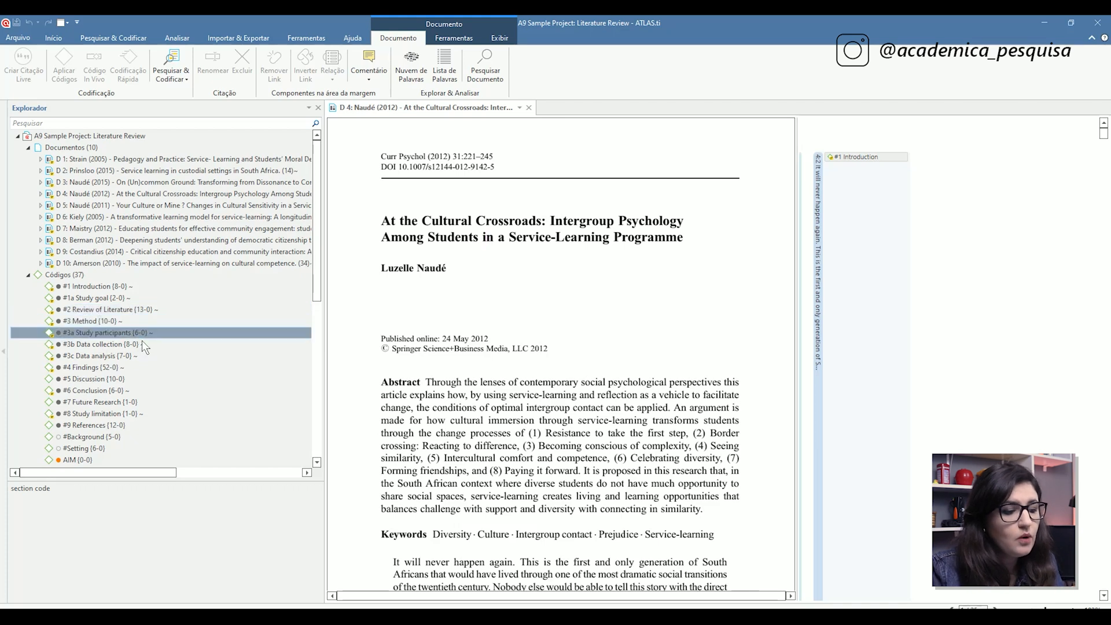
click(173, 343)
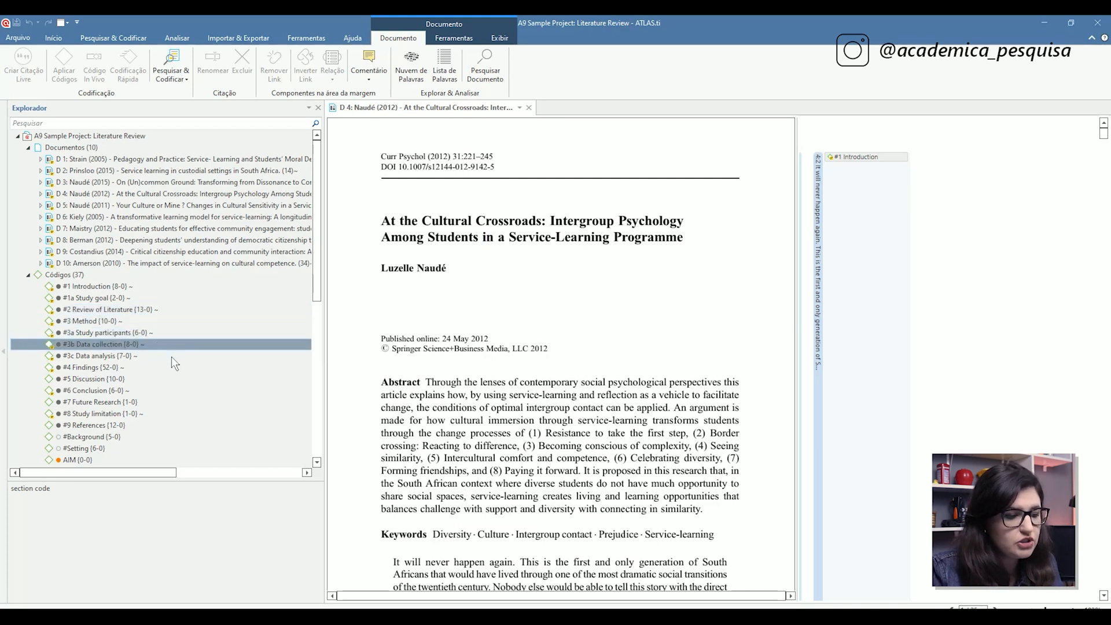
click(171, 356)
click(138, 343)
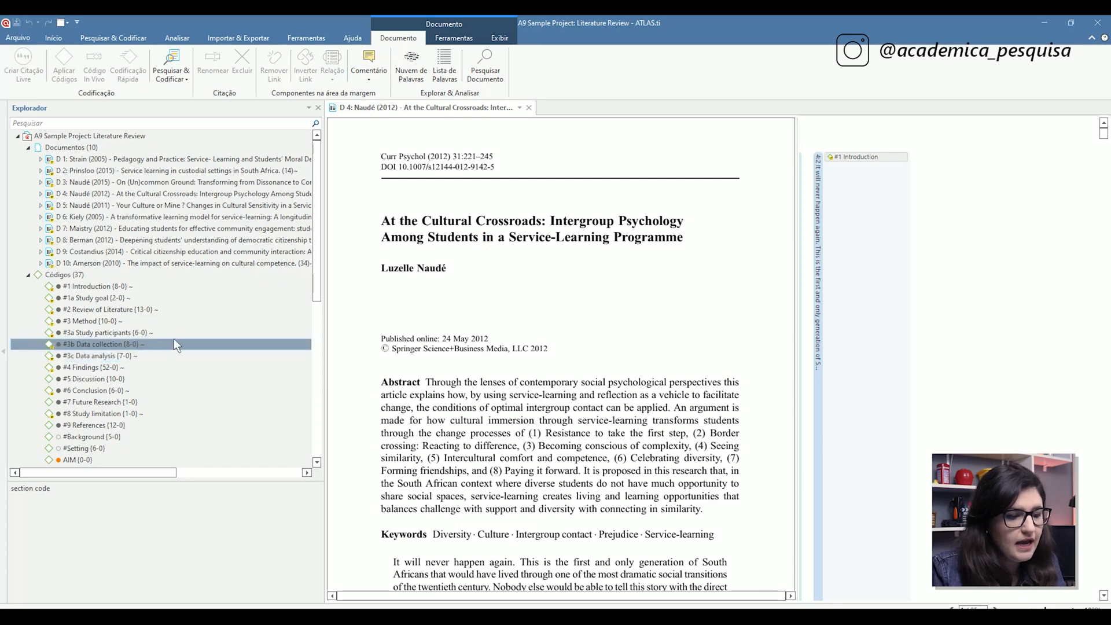
scroll(807, 206, down, 2)
scroll(807, 206, up, 2)
Inspect the article passages coded #1 Introduction, theory: disonance theory, and #2 Review of Literature with the cognitive and learning theory codes.
click(818, 212)
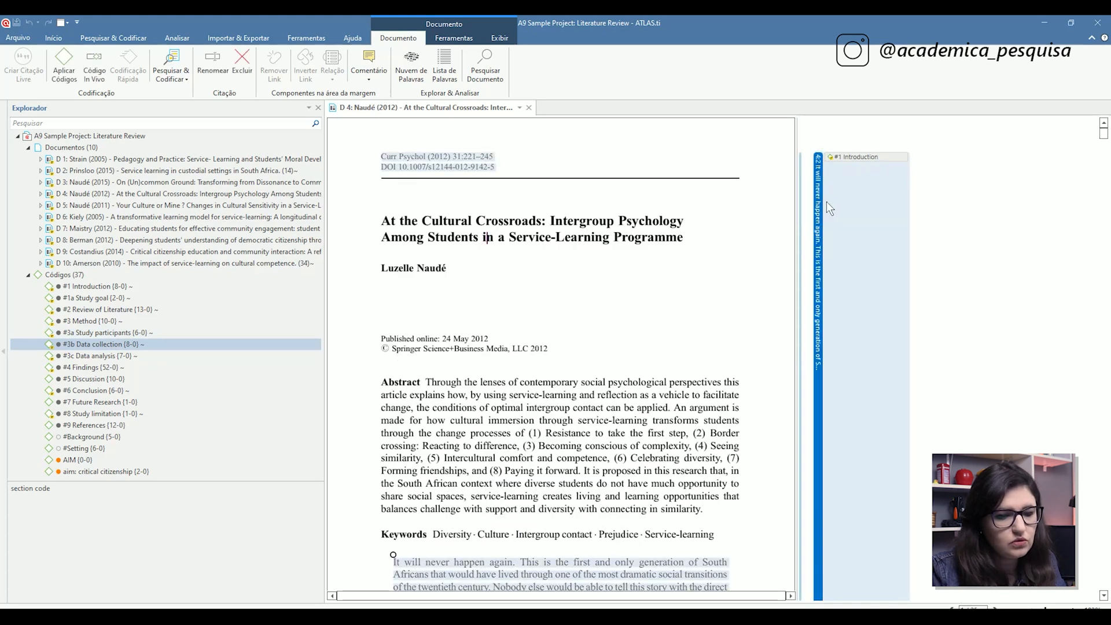
scroll(741, 244, down, 5)
scroll(734, 293, down, 10)
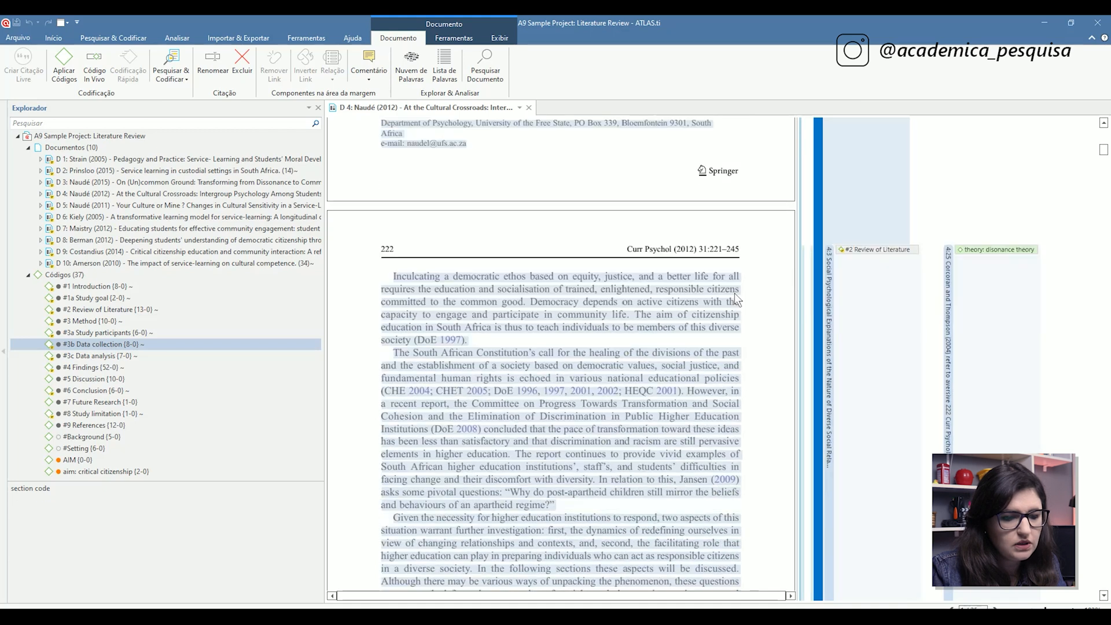
scroll(741, 292, up, 3)
scroll(907, 289, down, 1)
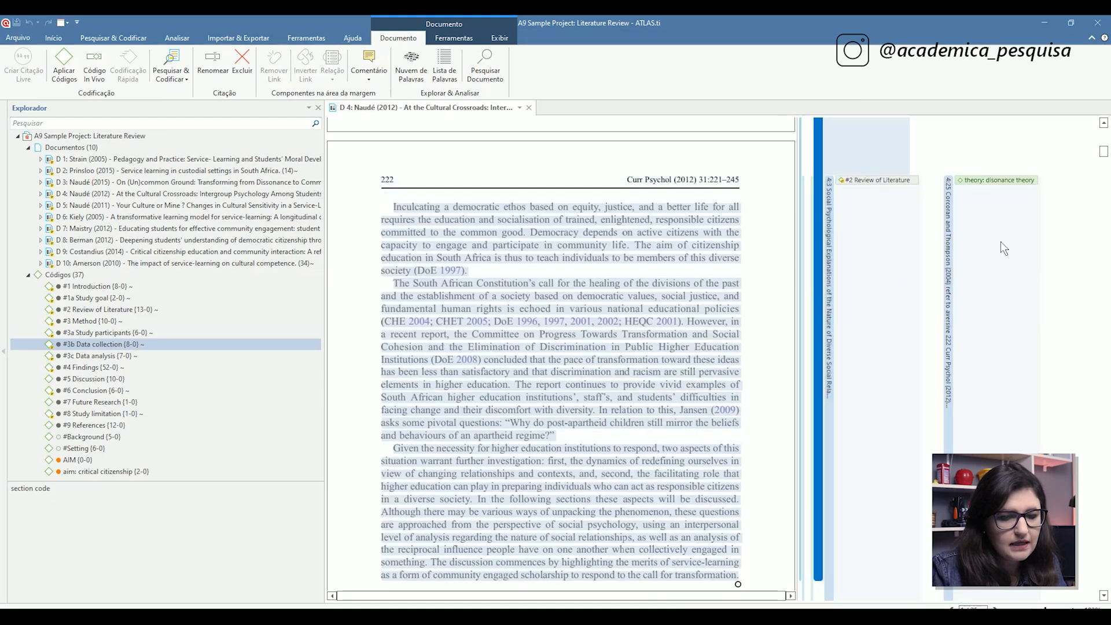
click(951, 240)
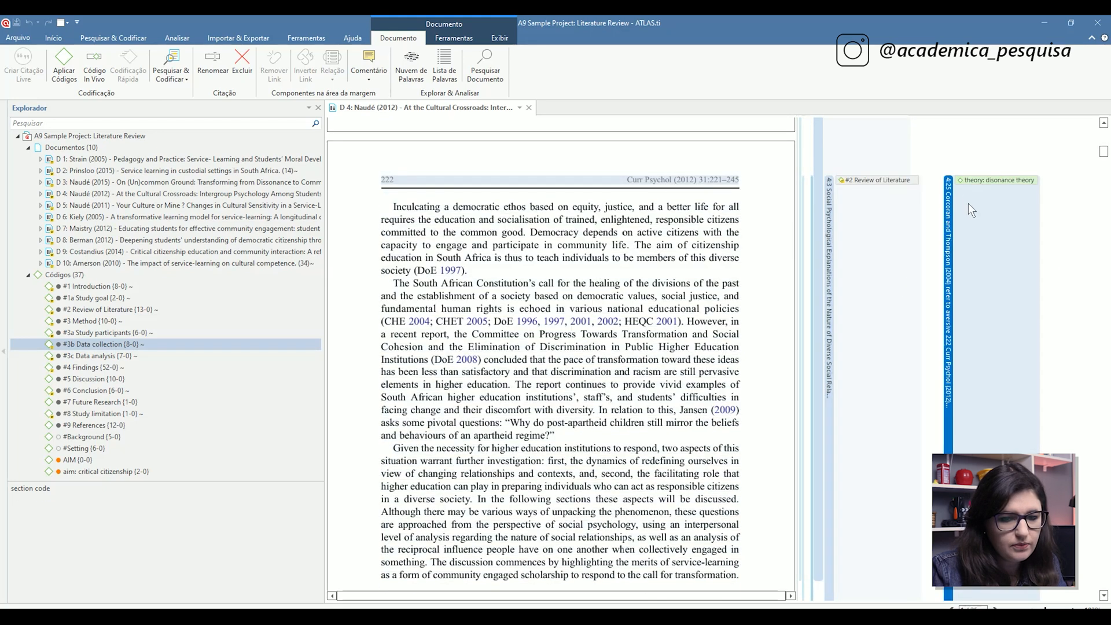
scroll(961, 196, down, 10)
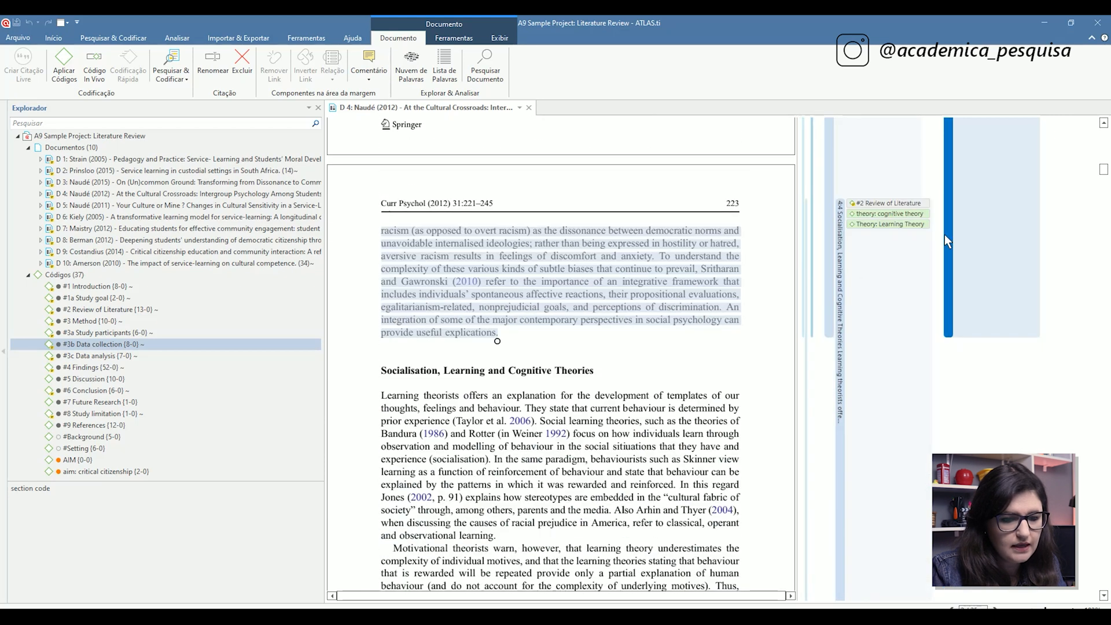
click(842, 250)
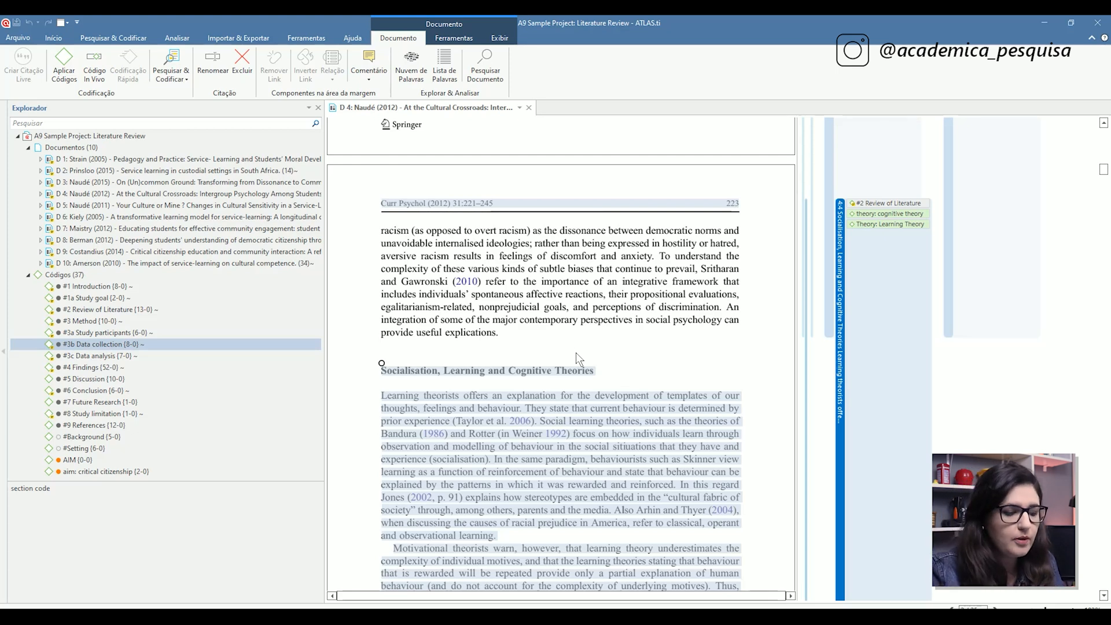
scroll(578, 311, down, 5)
Look through the remaining project codes on aims, moral life, service learning and theory.
scroll(190, 343, down, 6)
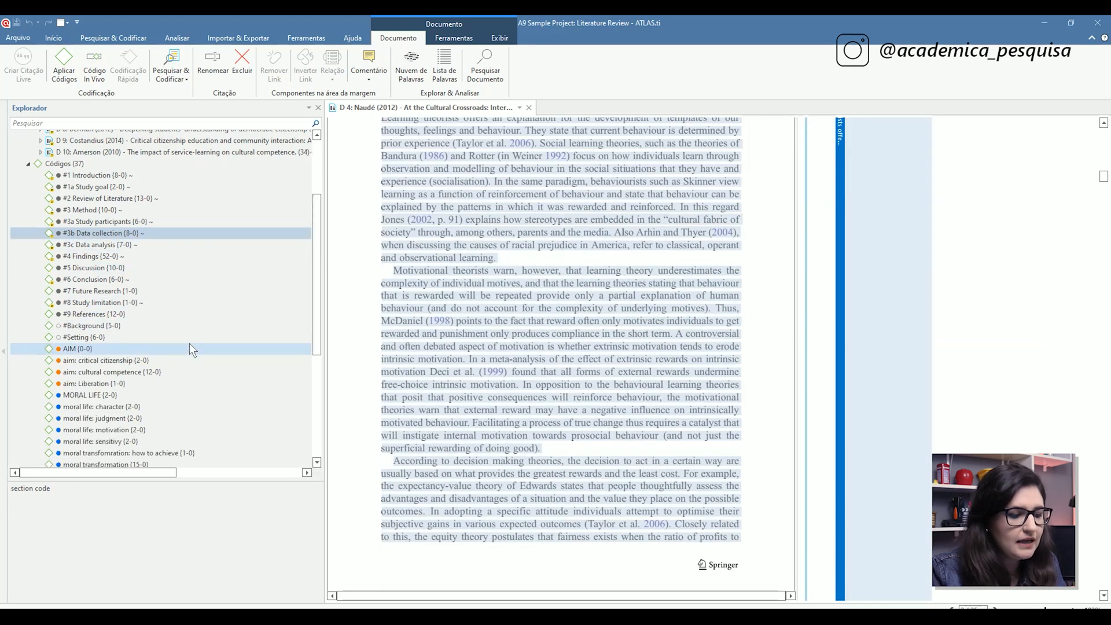
scroll(173, 291, down, 2)
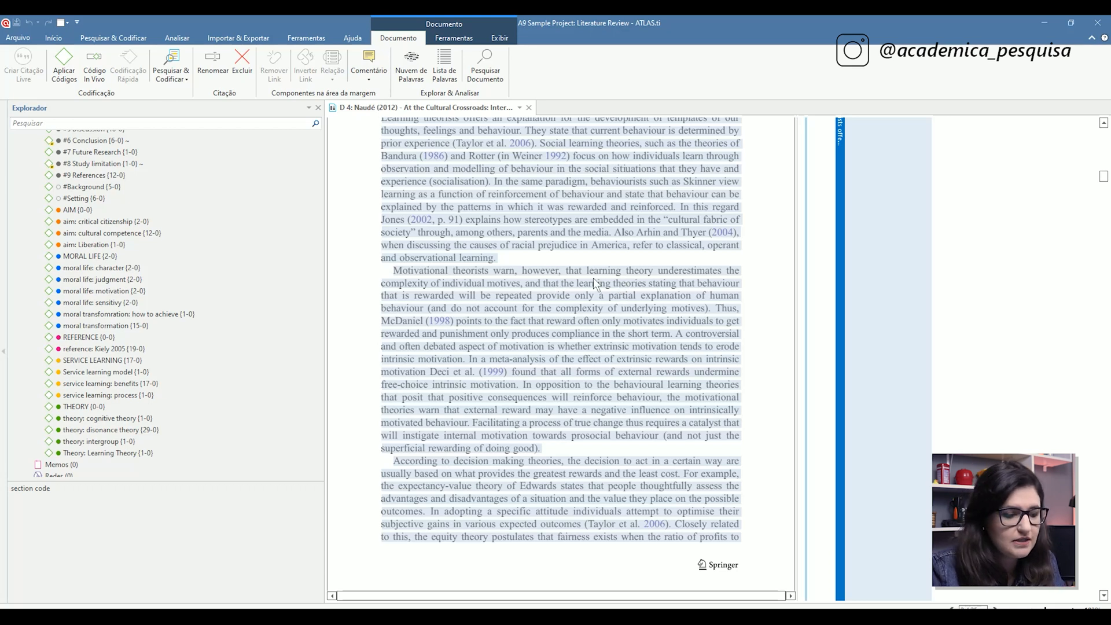
scroll(156, 313, up, 7)
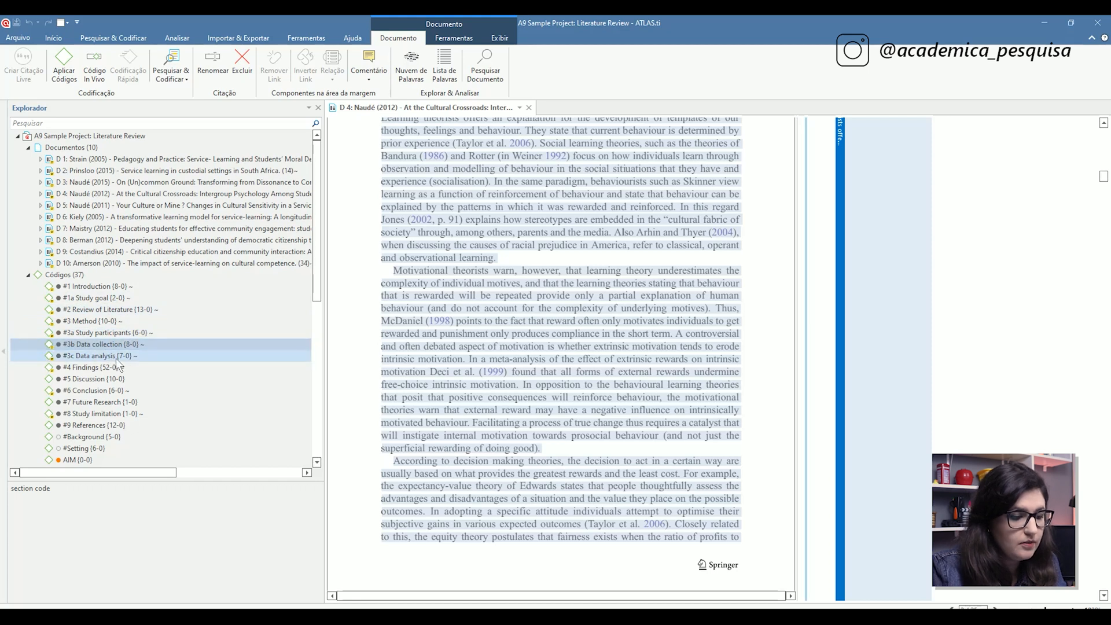
Open the list of quotations linked to the code #3c Data analysis.
click(111, 357)
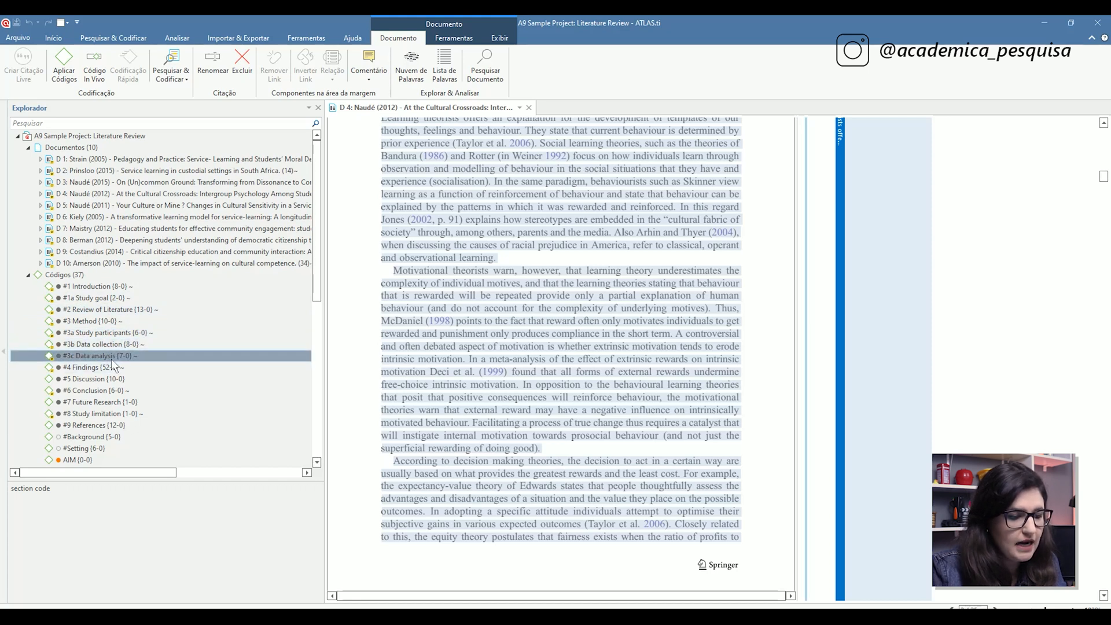
double_click(105, 357)
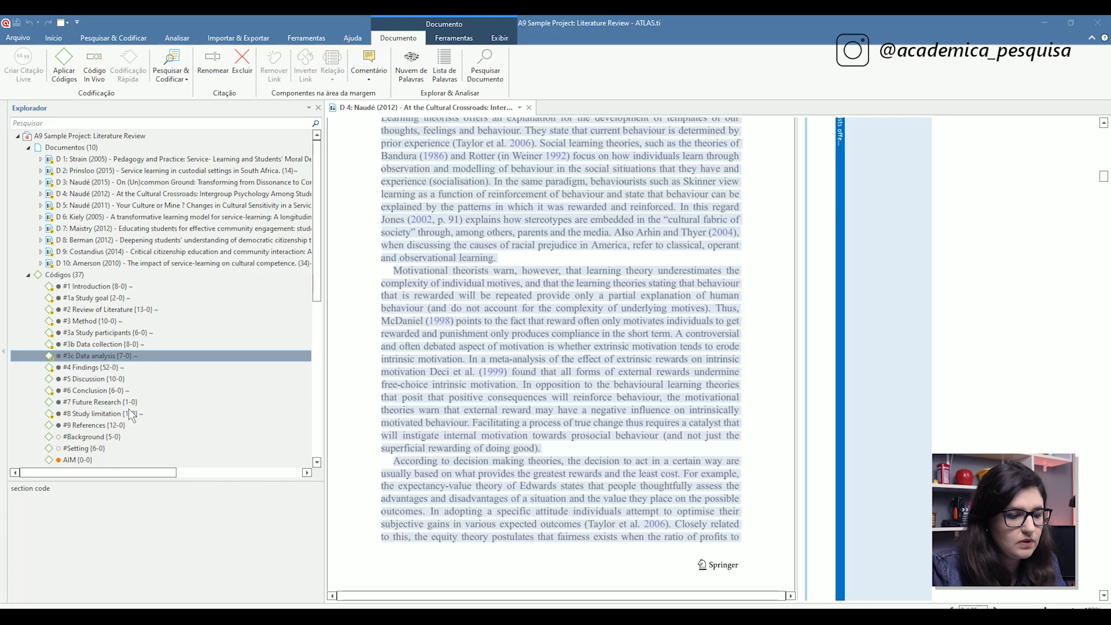
click(535, 140)
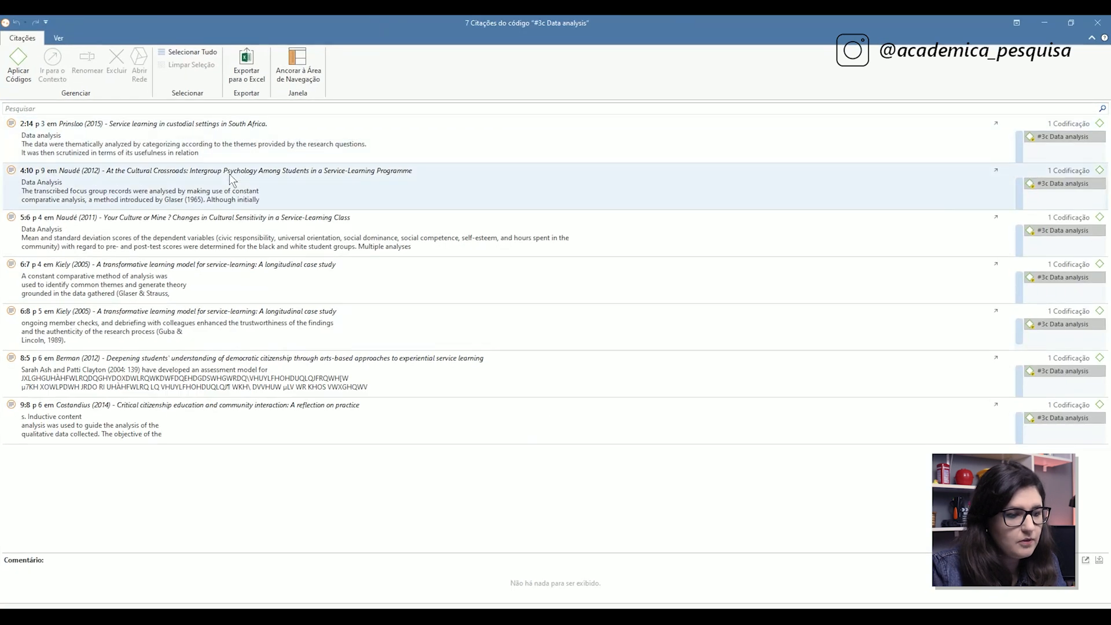